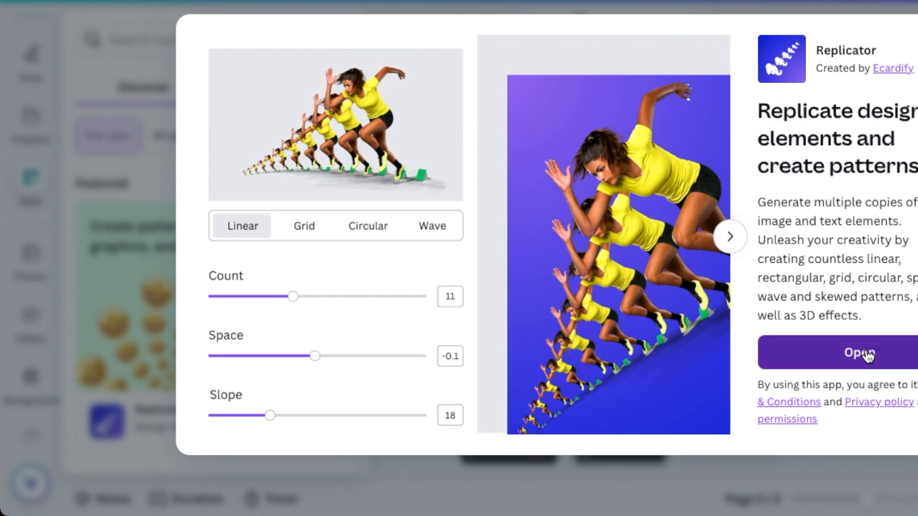
Open the Replicator app and add a text element reading "P" at size 167 on the black page
click(867, 354)
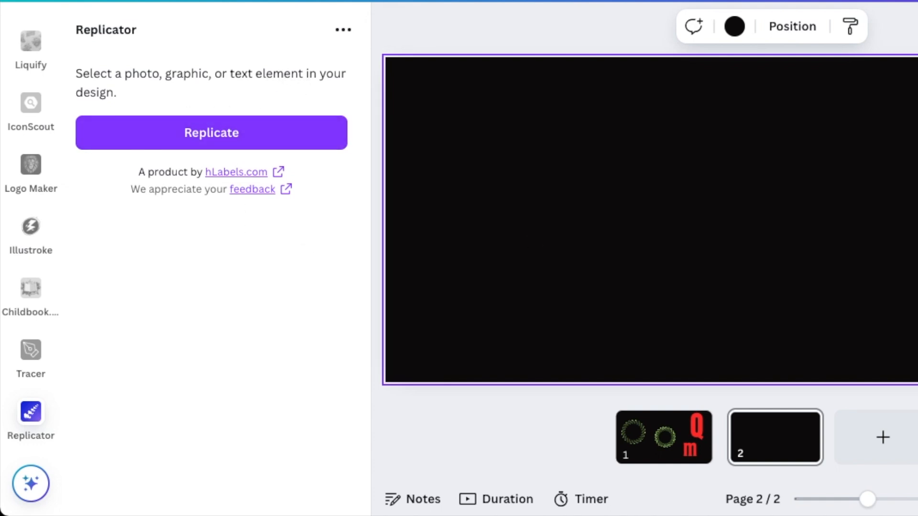
key(t)
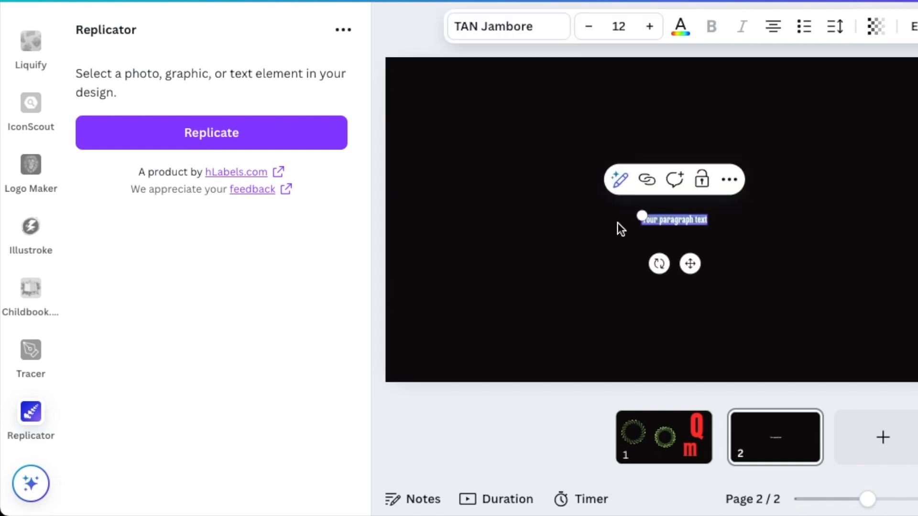
drag(641, 216, 448, 190)
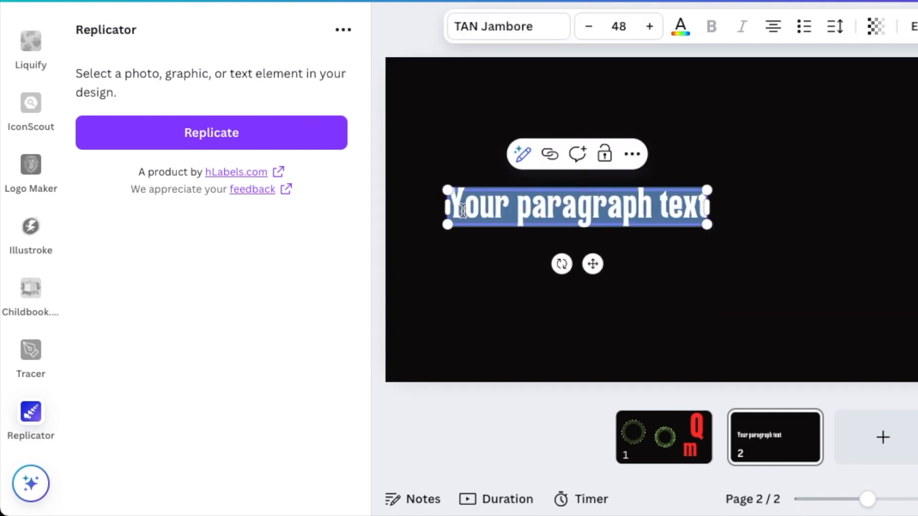
text(P)
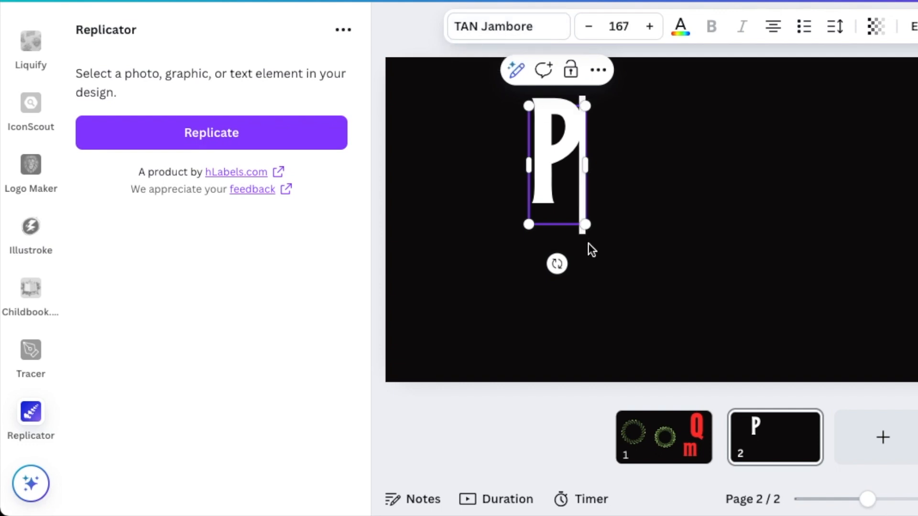
Move the letter P to the middle of the page and load it into Replicator for replication
click(652, 221)
drag(555, 180, 694, 290)
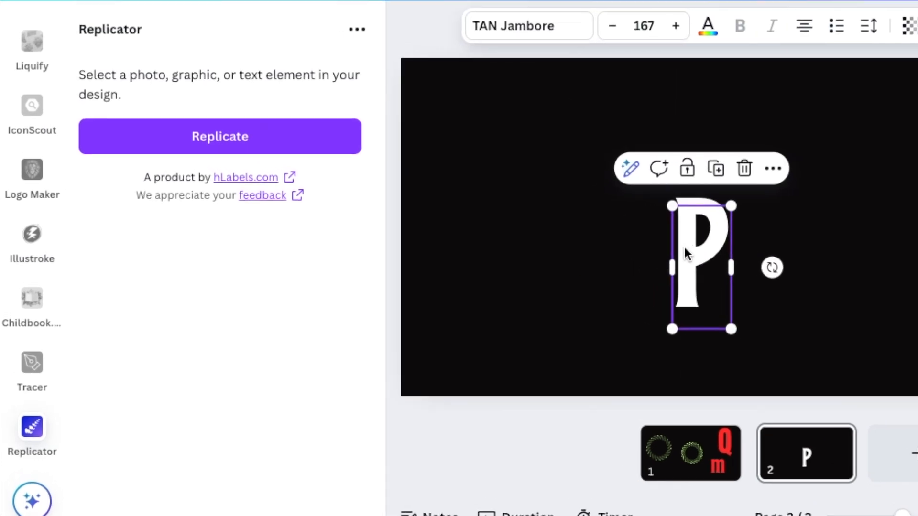
click(253, 136)
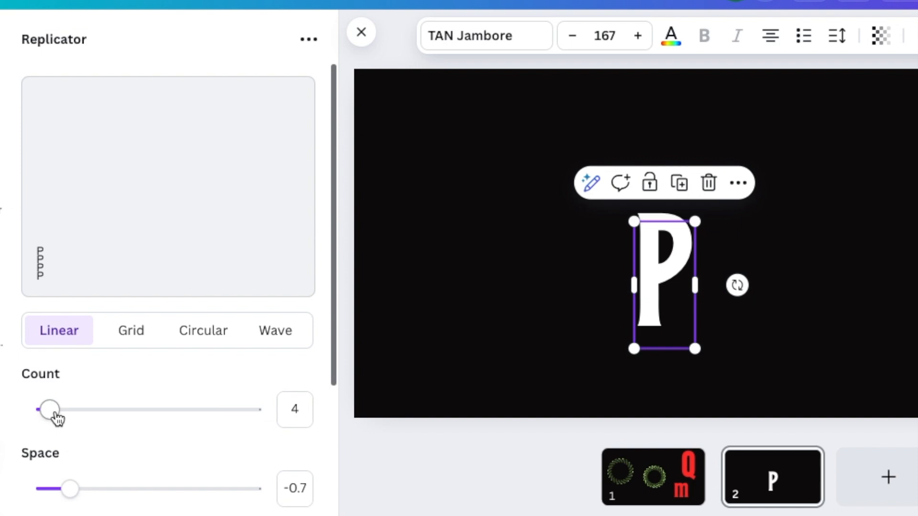
Try a linear pattern of the P with a count of 5 and a space of -0.65
mouse_move(53, 412)
mouse_down()
mouse_move(270, 421)
mouse_move(52, 421)
mouse_up()
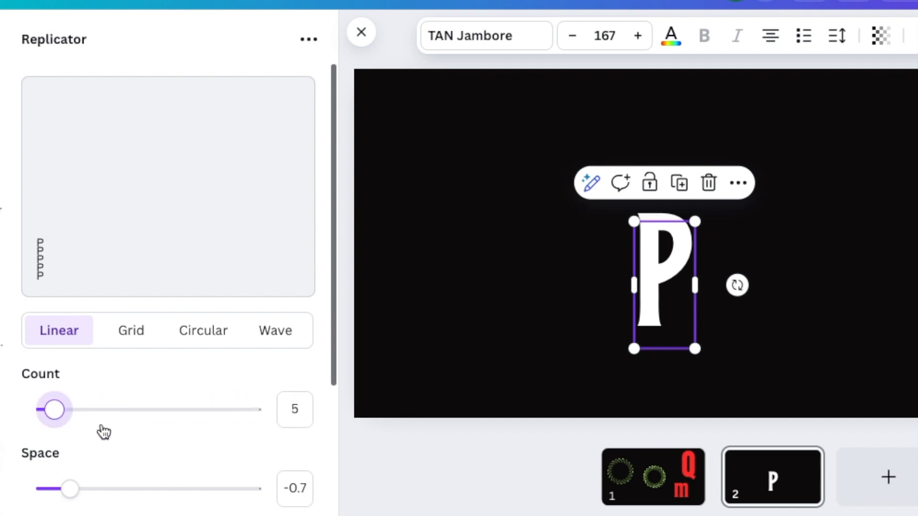
scroll(98, 429, down, 3)
mouse_move(71, 382)
mouse_down()
mouse_move(119, 388)
mouse_move(76, 389)
mouse_up()
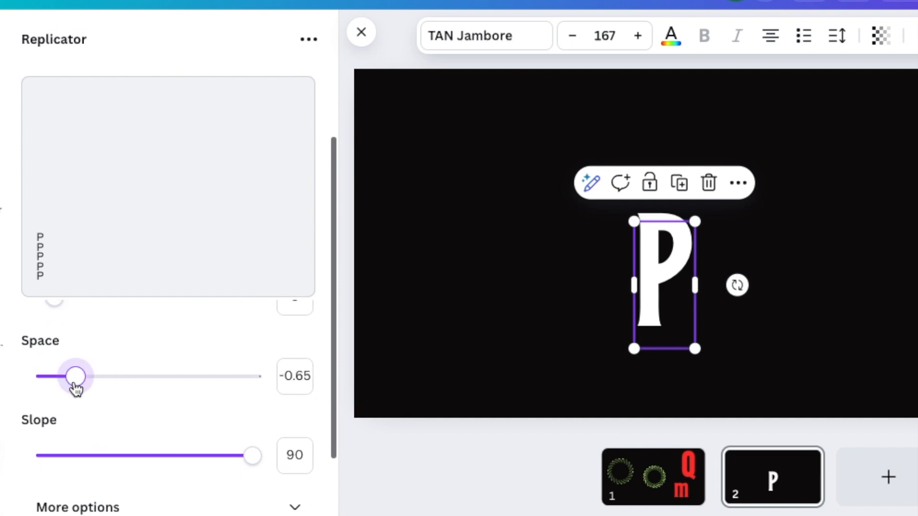
Set the linear pattern's slope to 78 and look through its additional rotation and ratio options
scroll(116, 417, down, 1)
drag(251, 414, 218, 436)
scroll(184, 421, down, 1)
scroll(184, 421, down, 1)
click(300, 389)
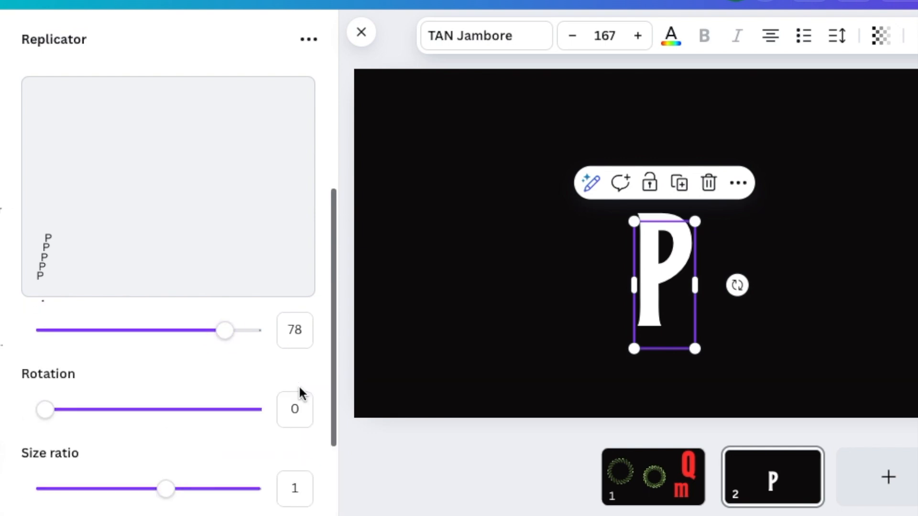
scroll(271, 410, down, 2)
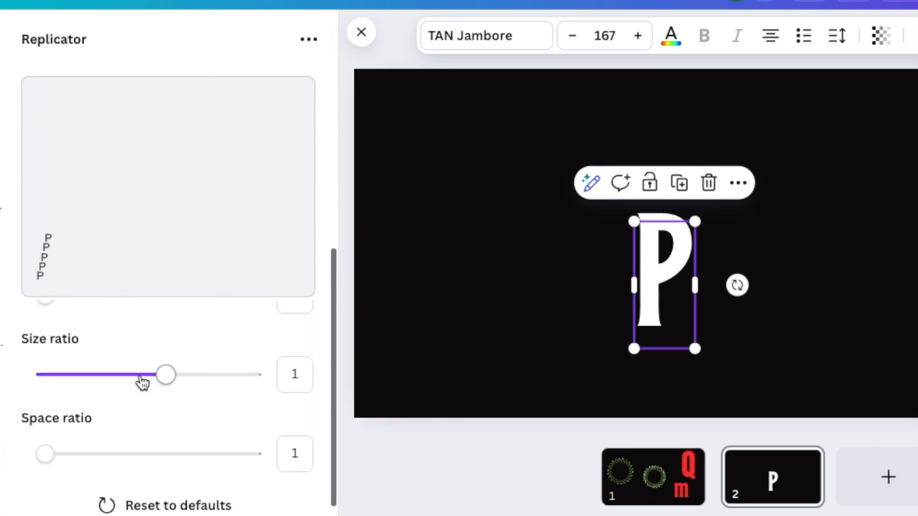
scroll(146, 402, up, 5)
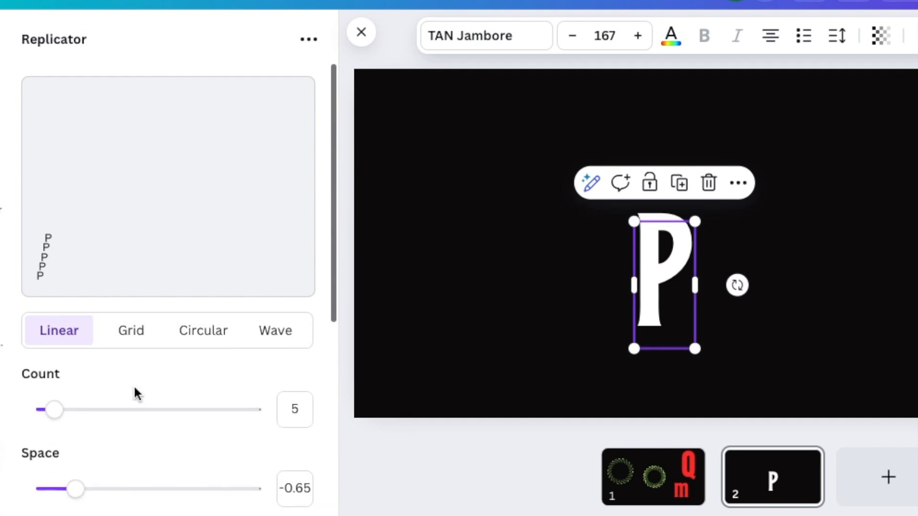
Switch the replication to a circular pattern with a count of 10, keeping the slice at 360
click(210, 337)
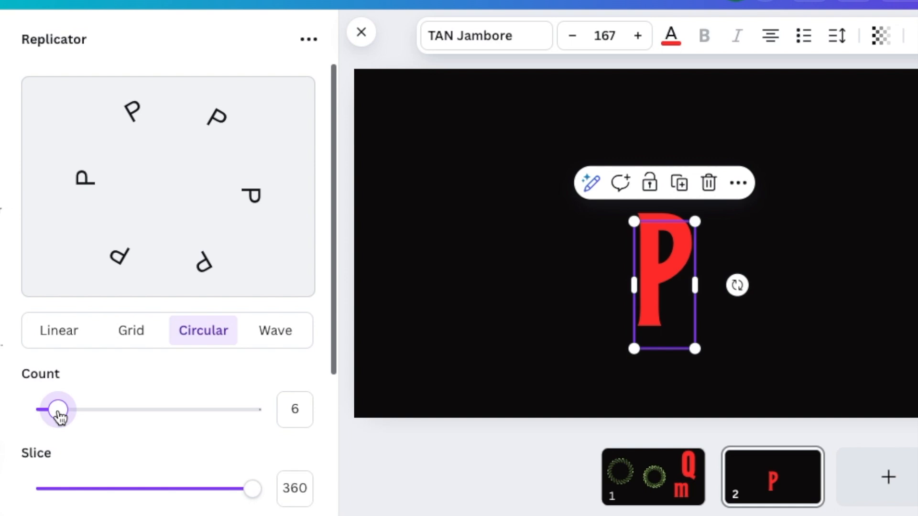
drag(57, 412, 75, 416)
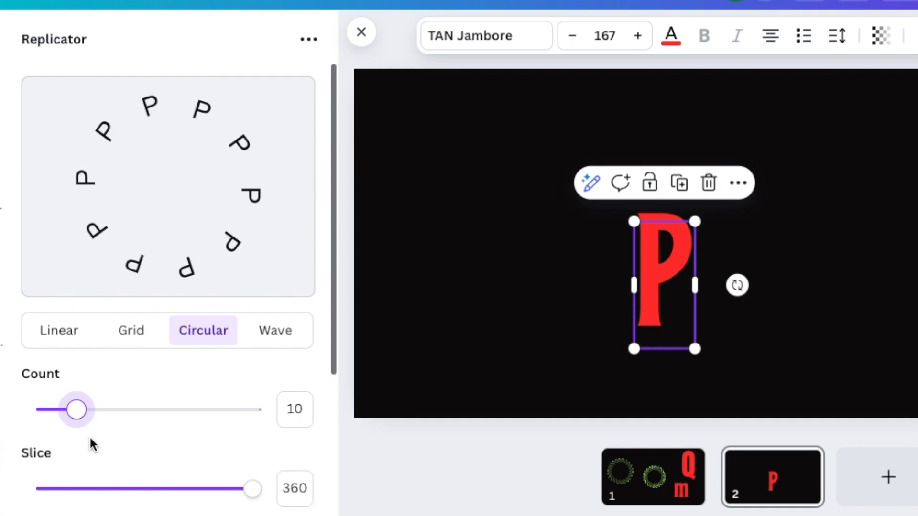
scroll(106, 440, down, 2)
drag(252, 382, 284, 407)
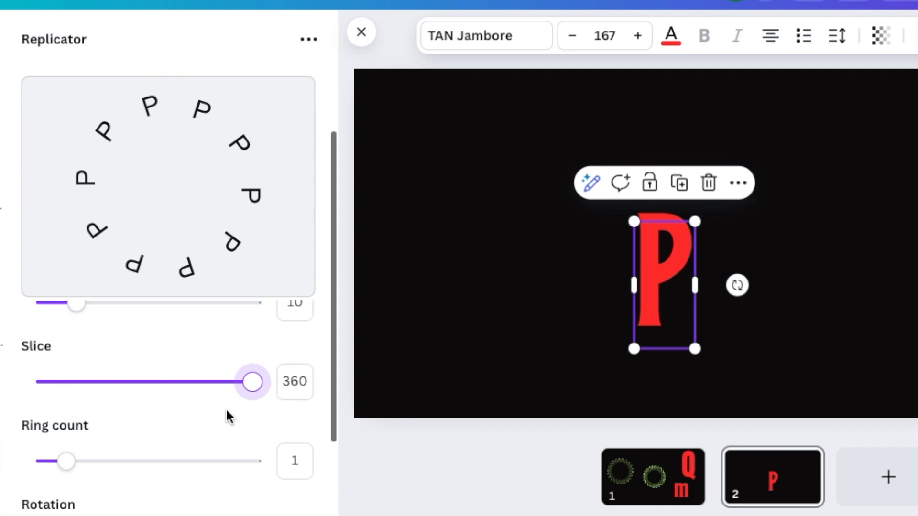
Set the circular pattern's ring count to 4 and its ring space to 0.55
scroll(76, 478, down, 3)
drag(65, 354, 136, 389)
scroll(118, 404, down, 1)
drag(174, 414, 89, 415)
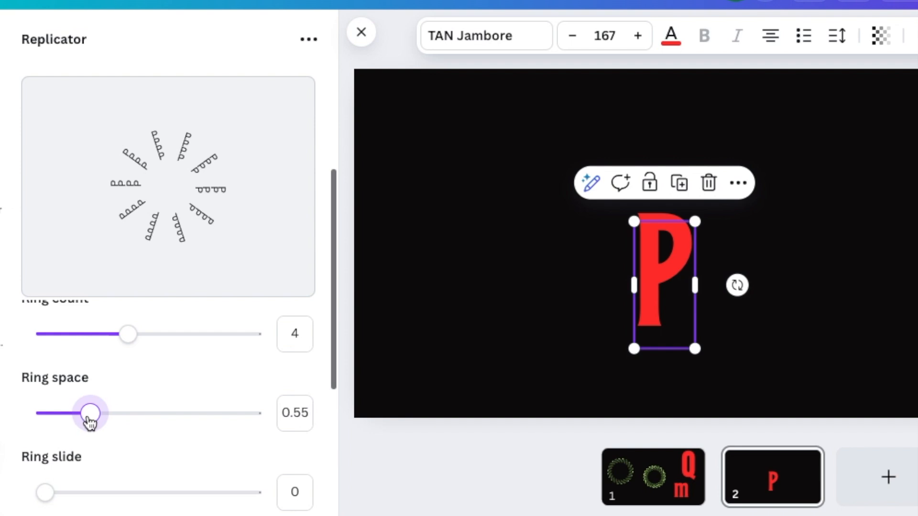
scroll(178, 418, down, 1)
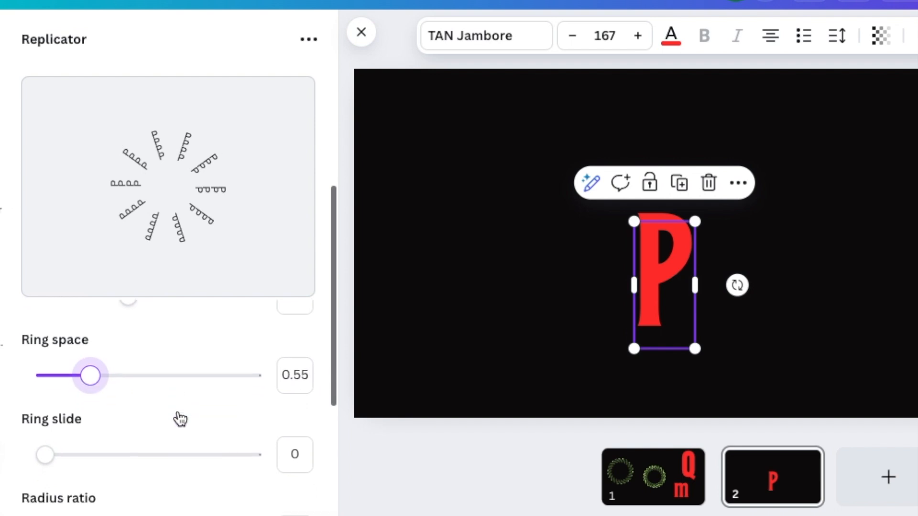
Give the circular pattern a spiral effect of 15, leaving ring slide at 0
scroll(177, 418, down, 3)
mouse_move(45, 394)
mouse_down()
mouse_move(149, 394)
mouse_move(42, 395)
mouse_up()
scroll(53, 430, down, 1)
drag(48, 430, 80, 430)
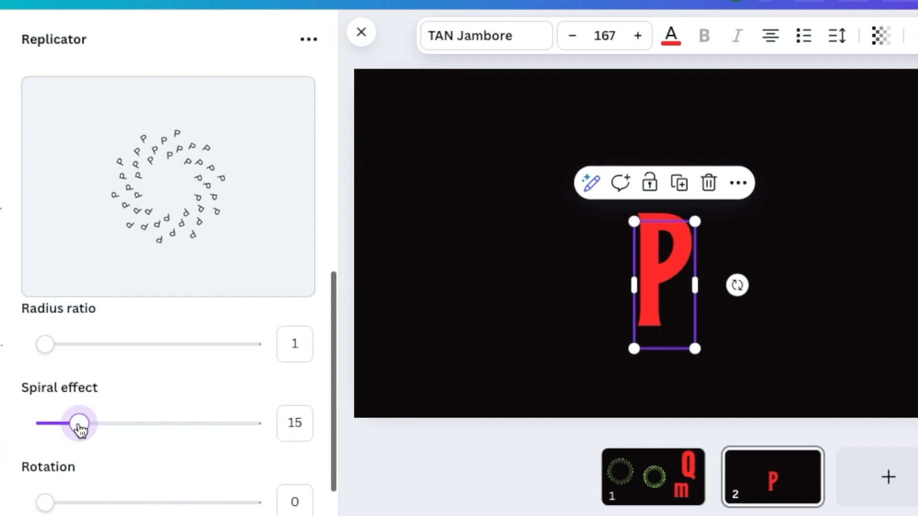
scroll(150, 424, down, 2)
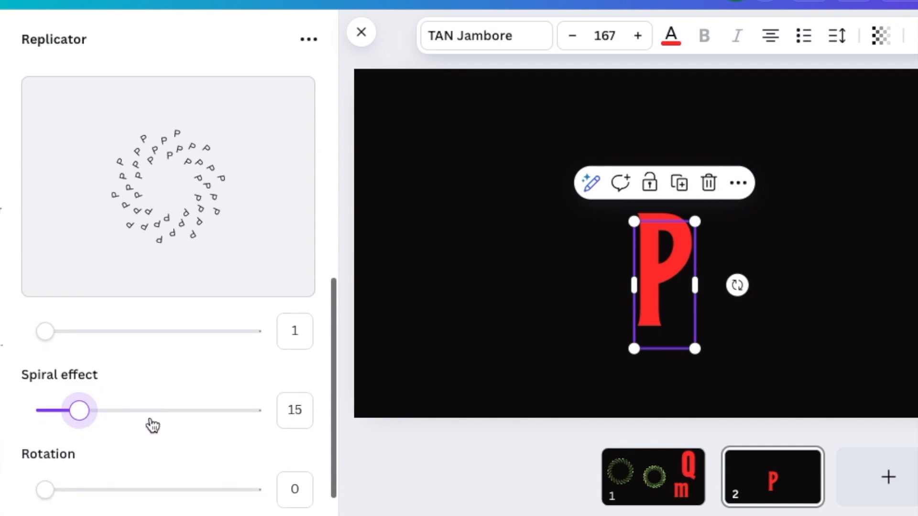
mouse_move(53, 426)
mouse_down()
mouse_move(141, 431)
mouse_move(41, 422)
mouse_up()
scroll(143, 397, up, 8)
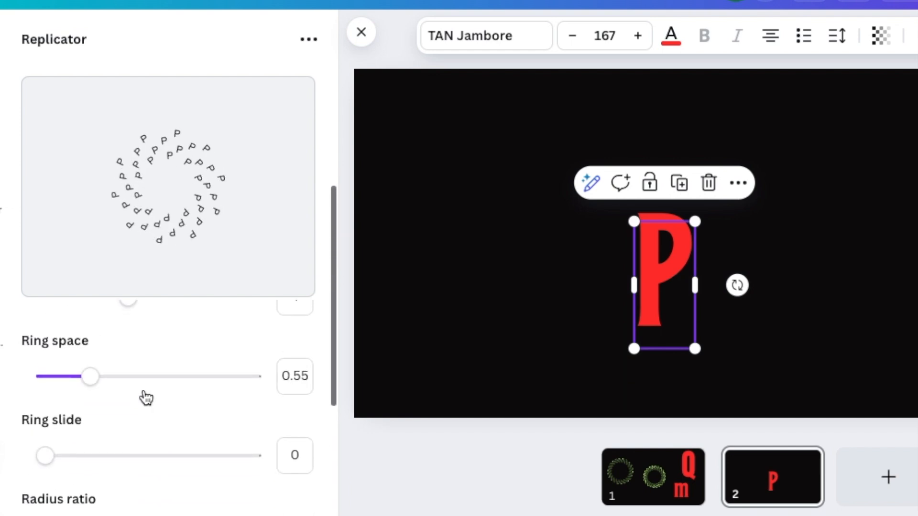
scroll(146, 373, up, 3)
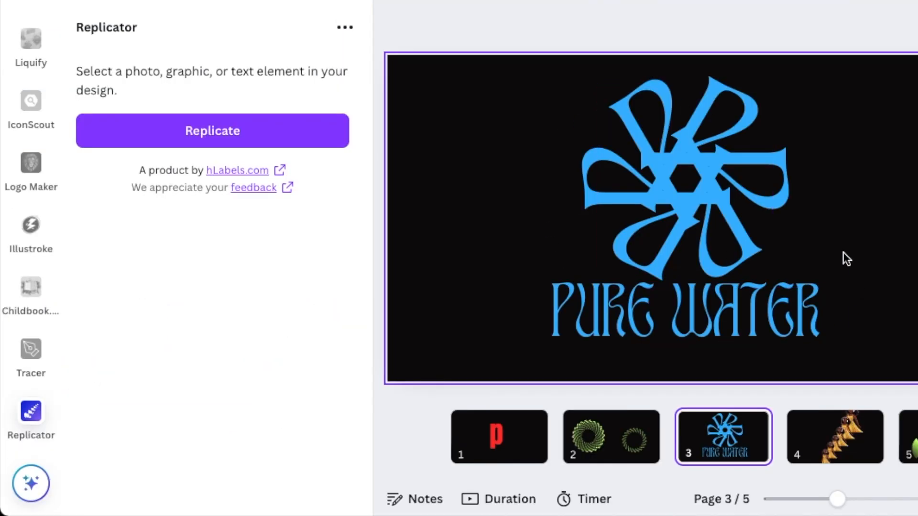
Go to page 1, select the red TAN Astoria letter P and load it into Replicator
click(500, 447)
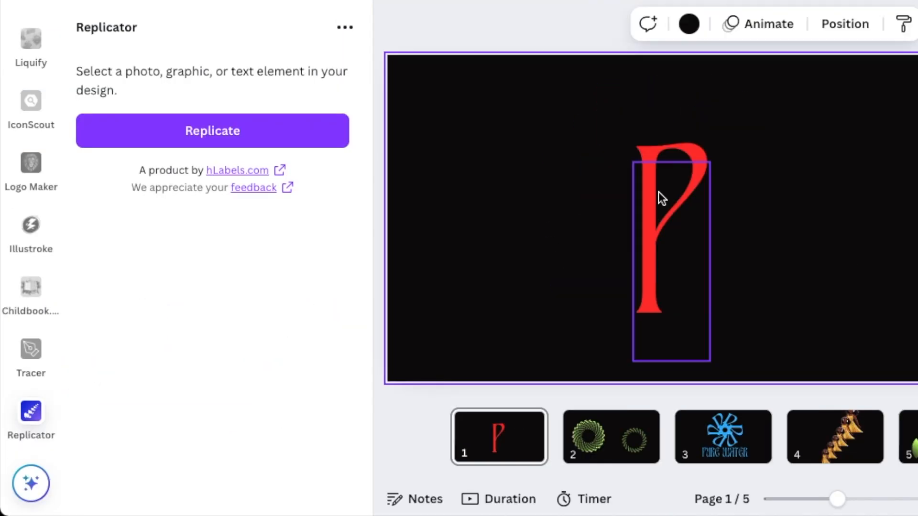
click(659, 192)
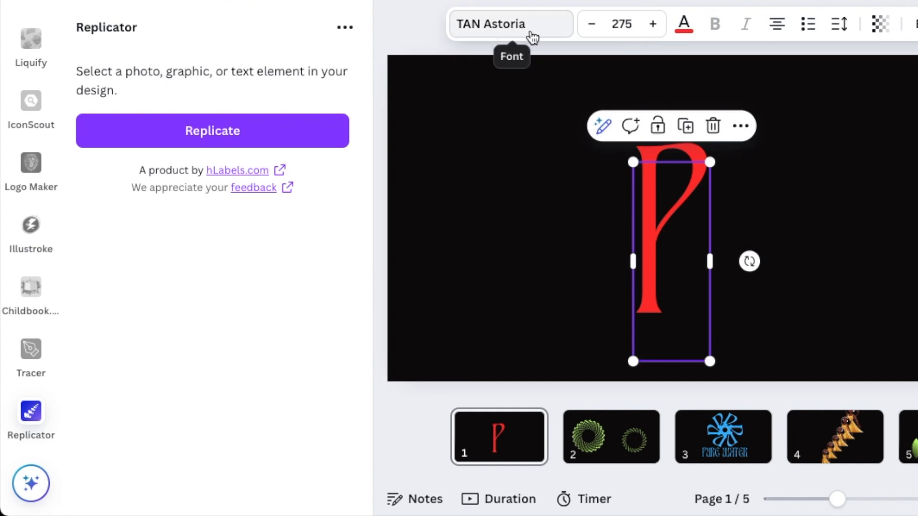
click(219, 130)
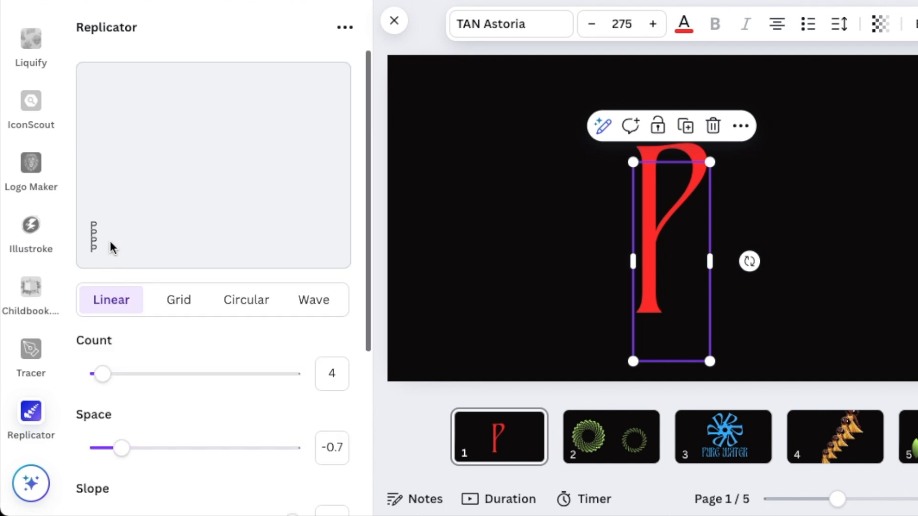
Configure a circular pattern of six P copies with a slice of 360 and a ring count of 0
click(249, 304)
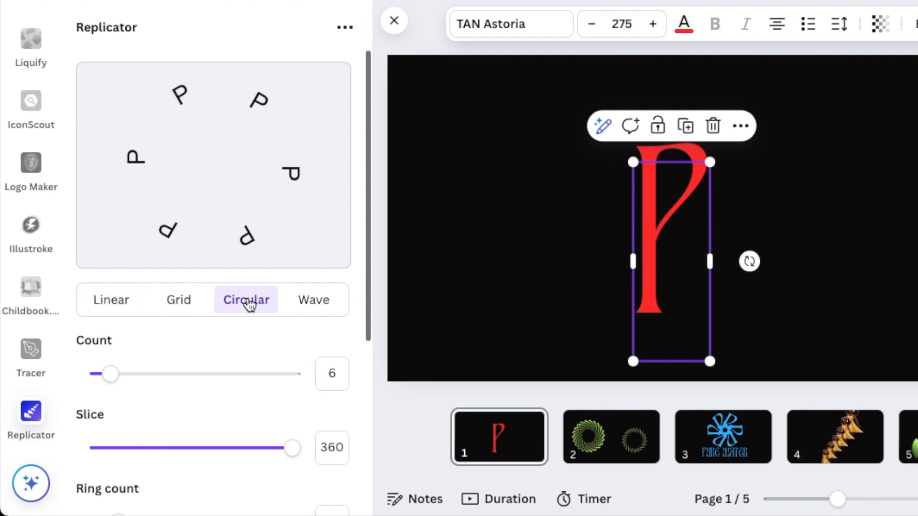
scroll(253, 306, down, 1)
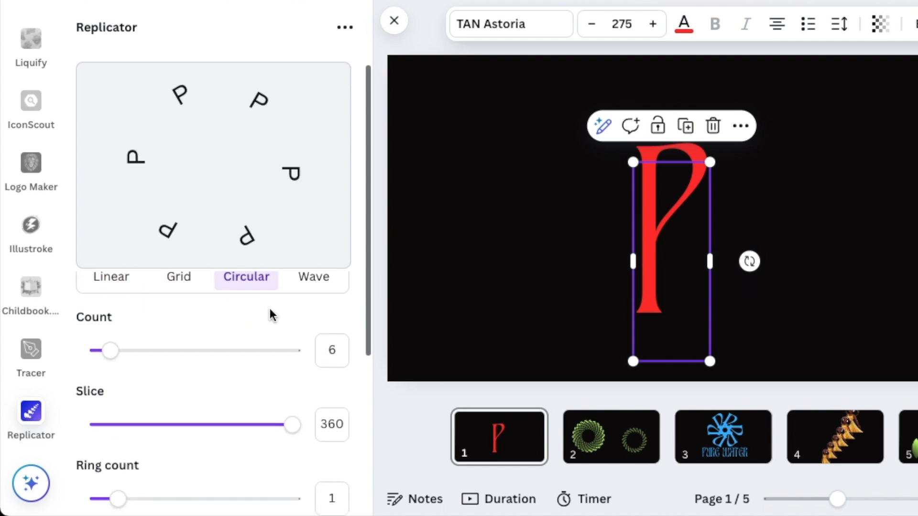
scroll(232, 355, down, 3)
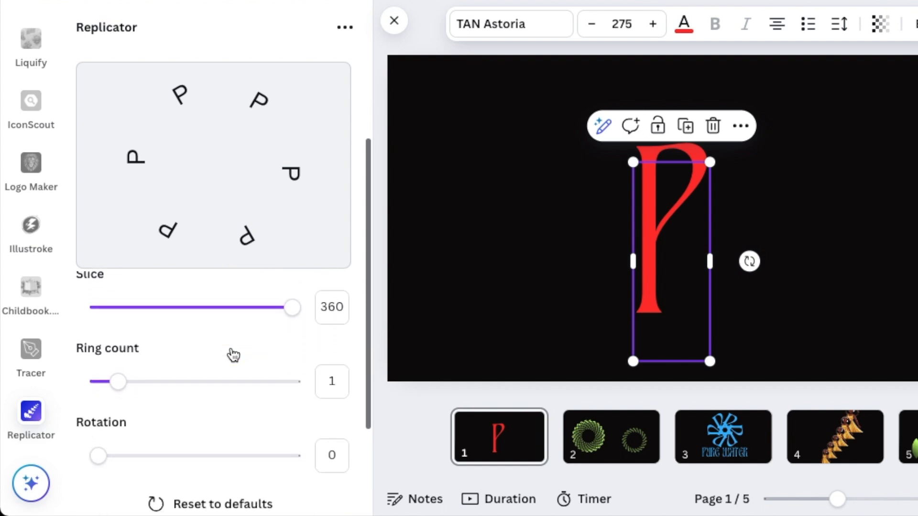
mouse_move(293, 312)
mouse_down()
mouse_move(129, 312)
mouse_move(304, 315)
mouse_up()
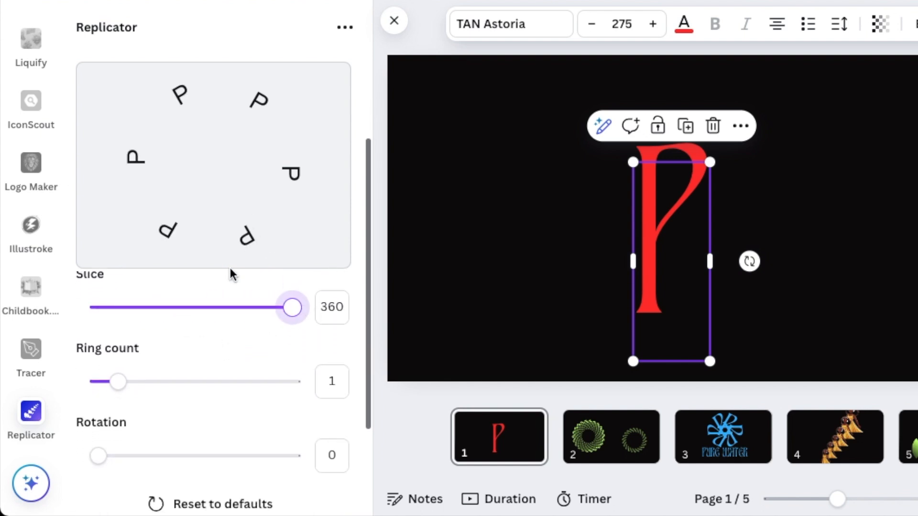
scroll(127, 349, down, 1)
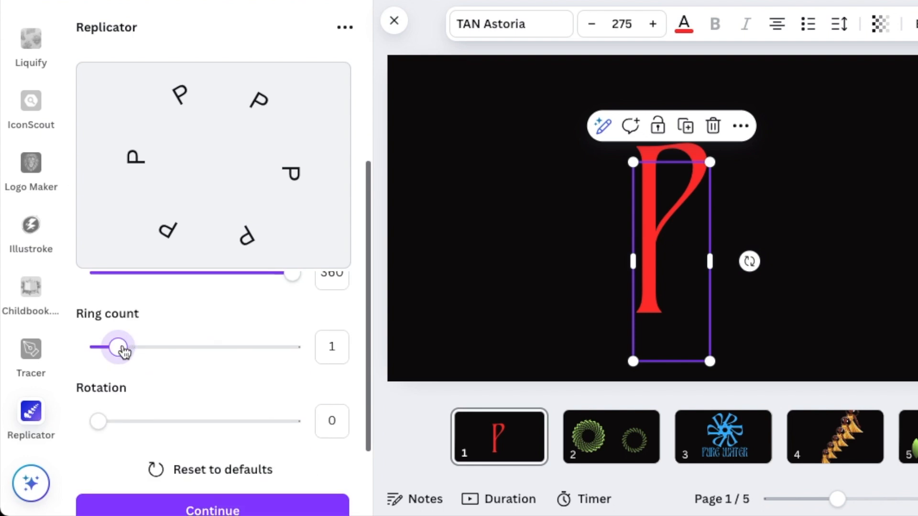
drag(120, 348, 41, 352)
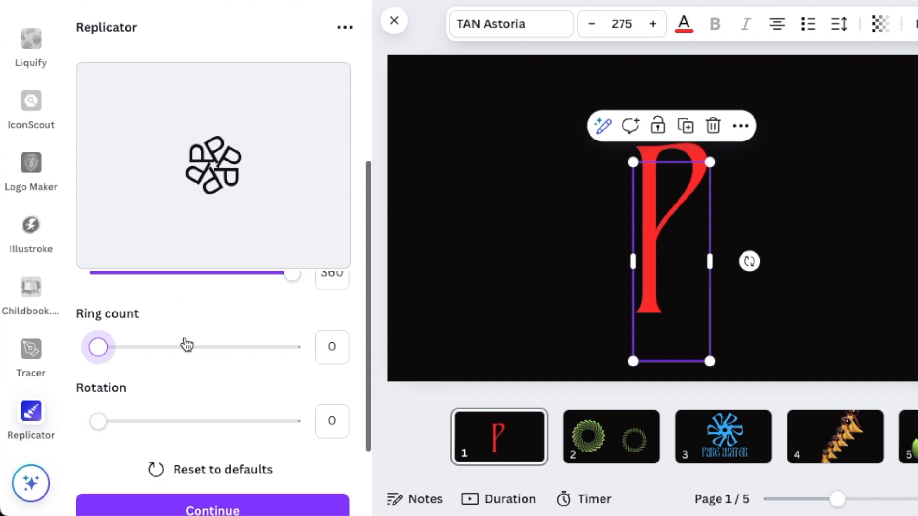
Generate the circular P pattern on the page in the TAN Astoria font
scroll(184, 342, down, 3)
click(194, 414)
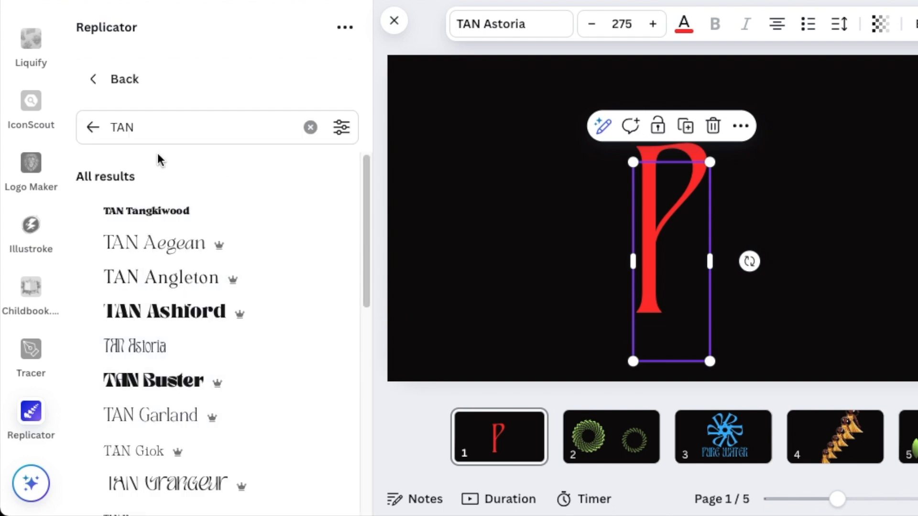
click(179, 354)
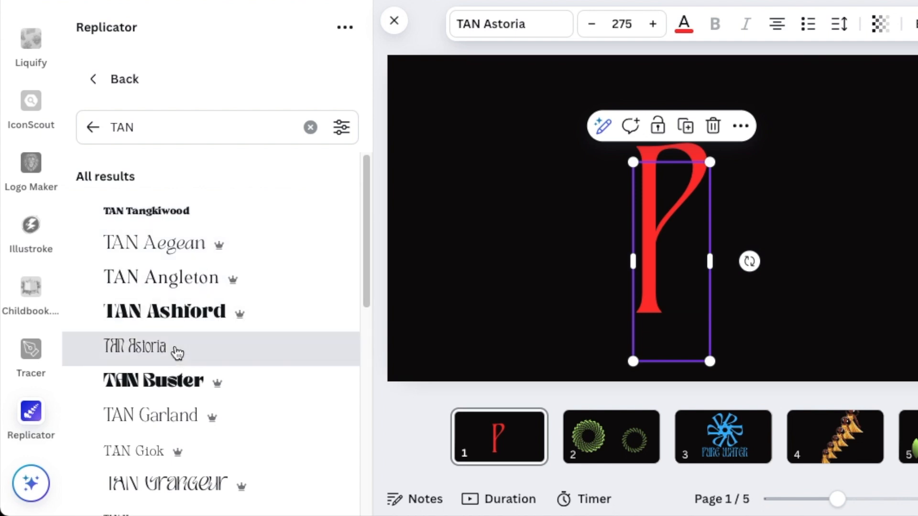
click(487, 236)
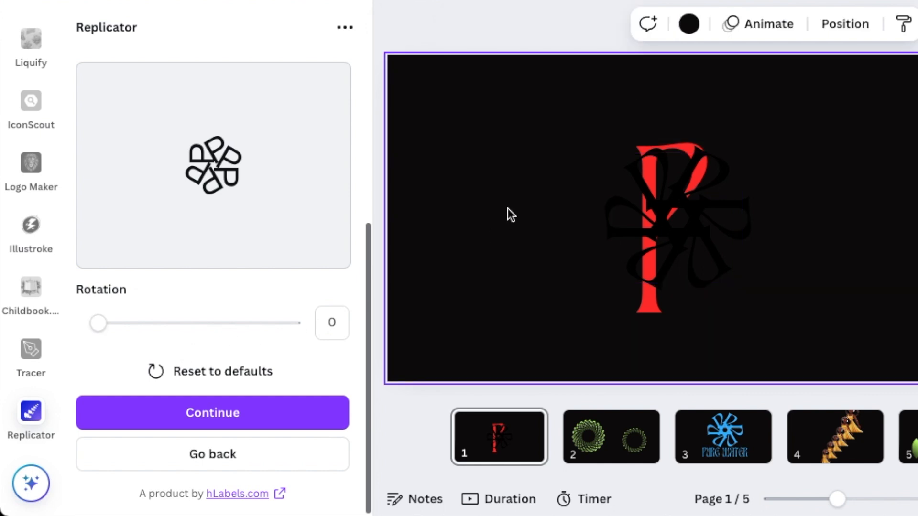
Change the page background to white and move the black replicated emblem to the right of the red P
click(688, 25)
scroll(262, 346, down, 4)
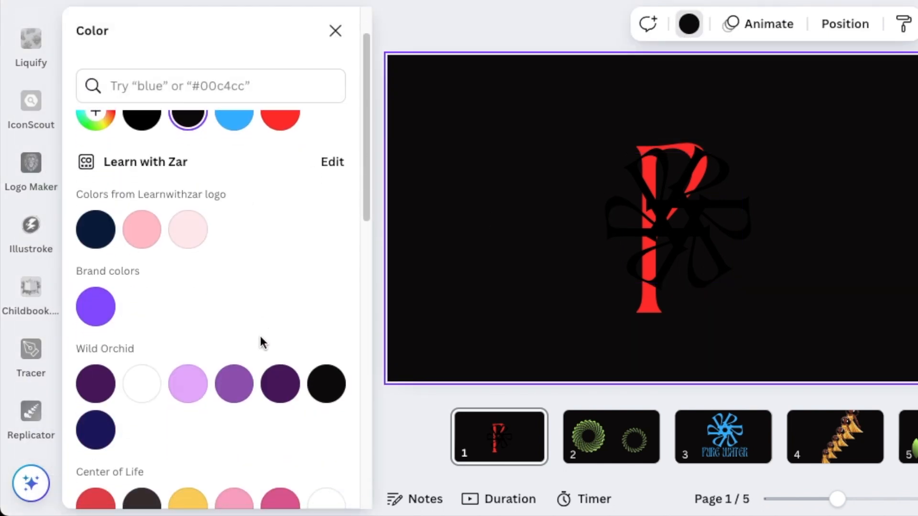
click(143, 270)
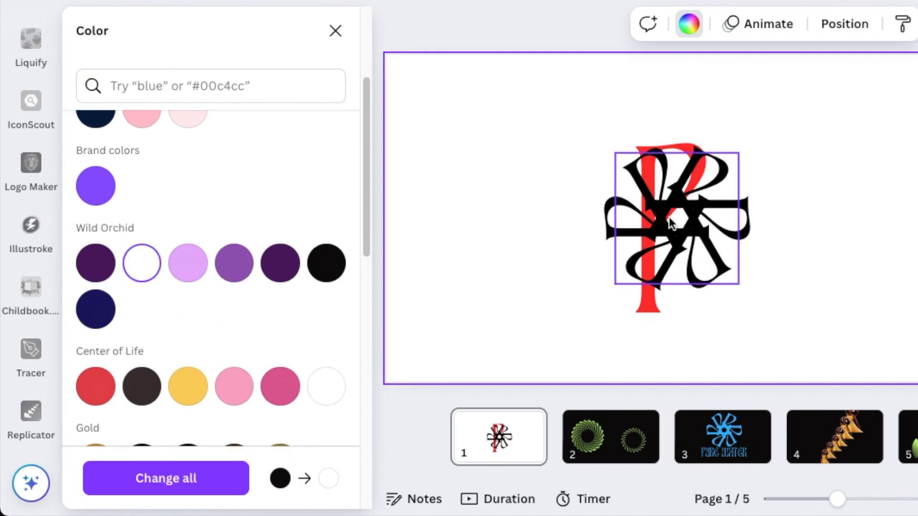
drag(684, 226, 818, 211)
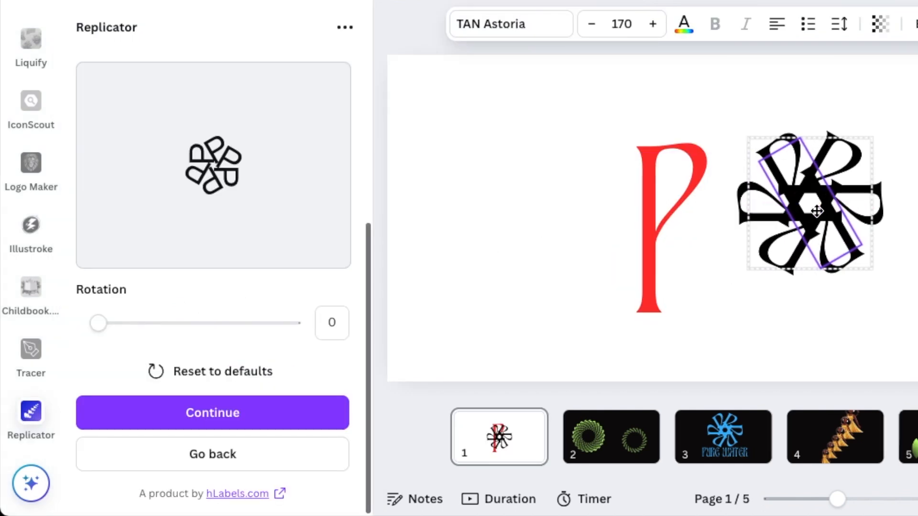
Go to page 3 and examine the finished blue PURE WATER logo built from the circular P emblem
click(740, 331)
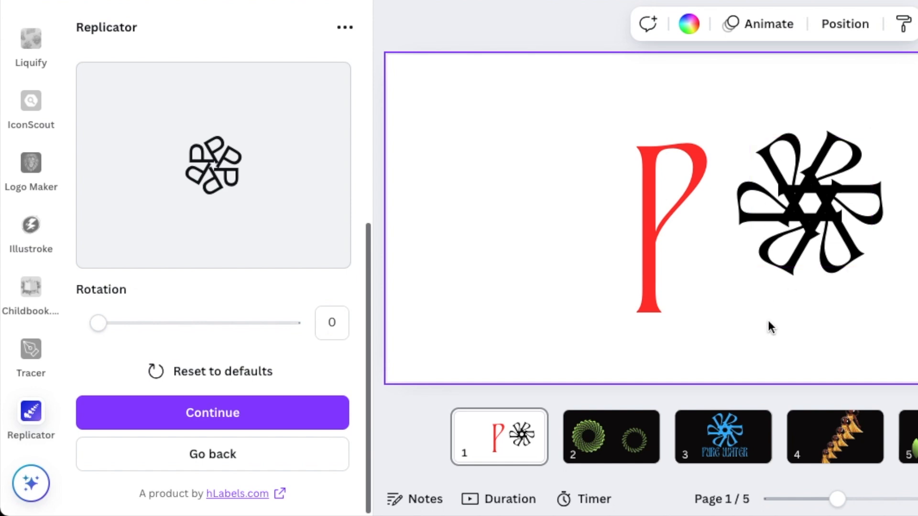
click(724, 433)
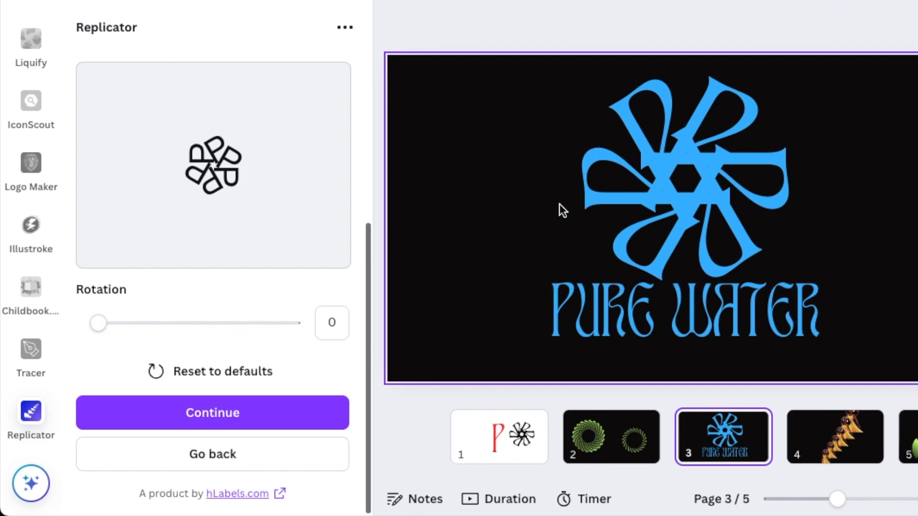
click(502, 245)
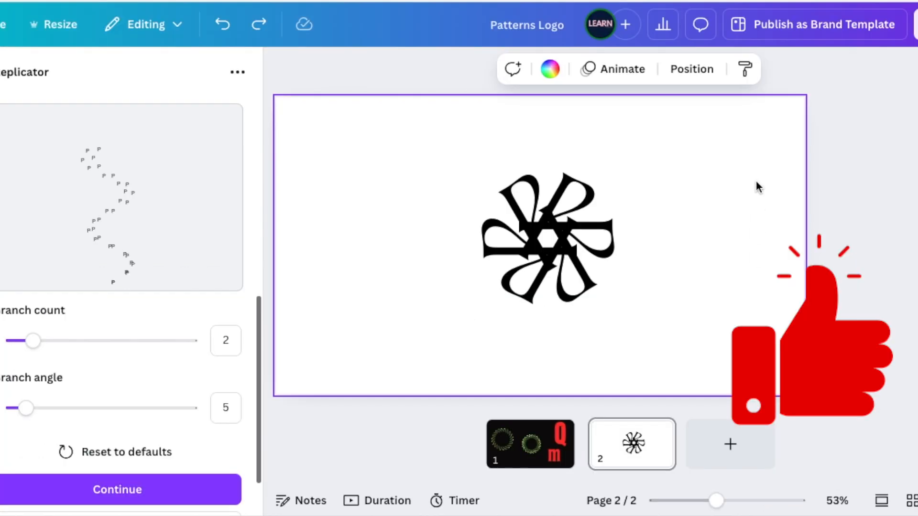
Recolor the circular P emblem on the white page 2 with the red document color
drag(684, 199, 538, 226)
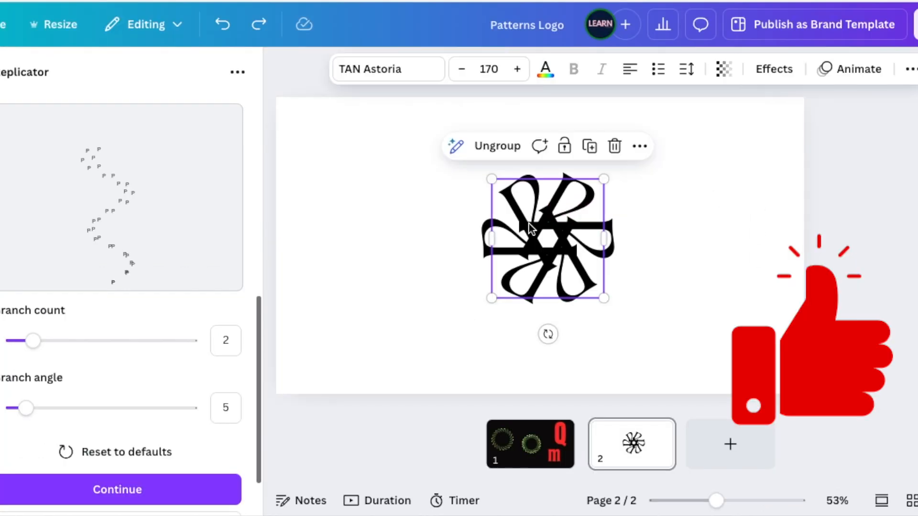
click(652, 220)
drag(661, 203, 493, 229)
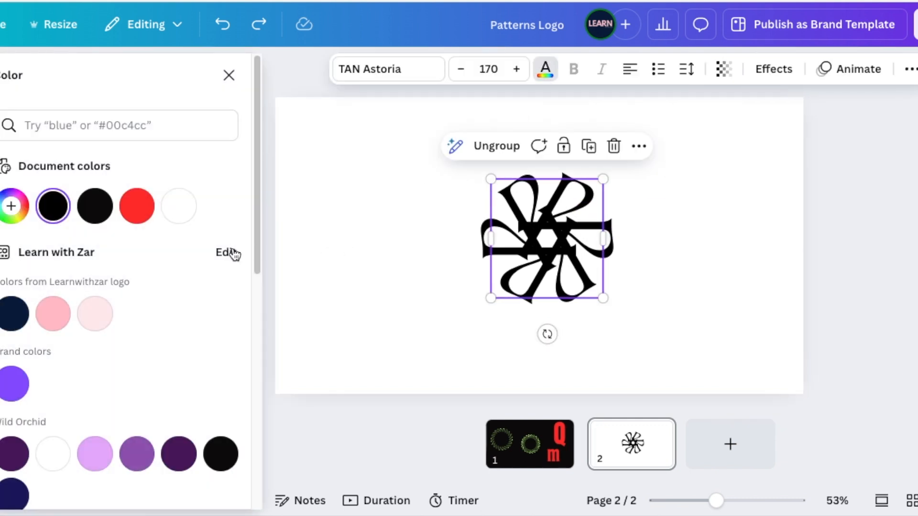
click(137, 209)
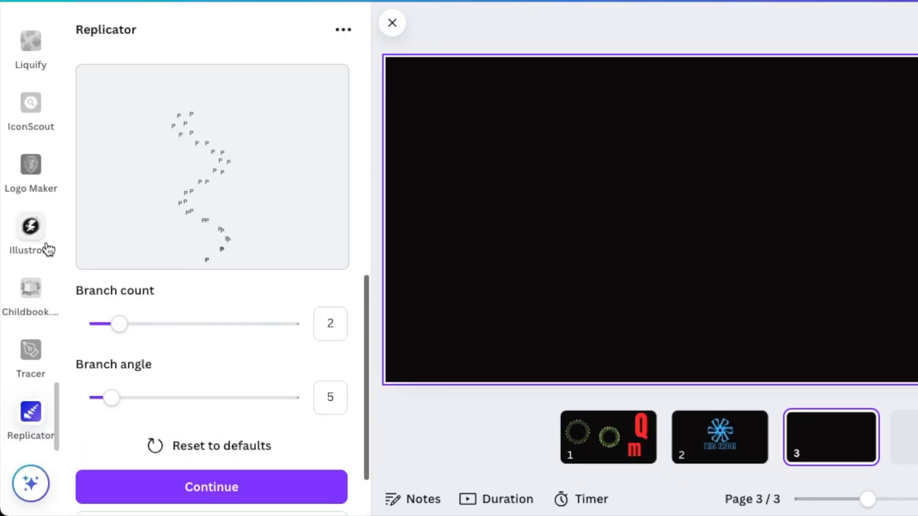
Add the green leaf image from the uploads to the empty black page 3
scroll(39, 191, up, 10)
scroll(39, 203, up, 5)
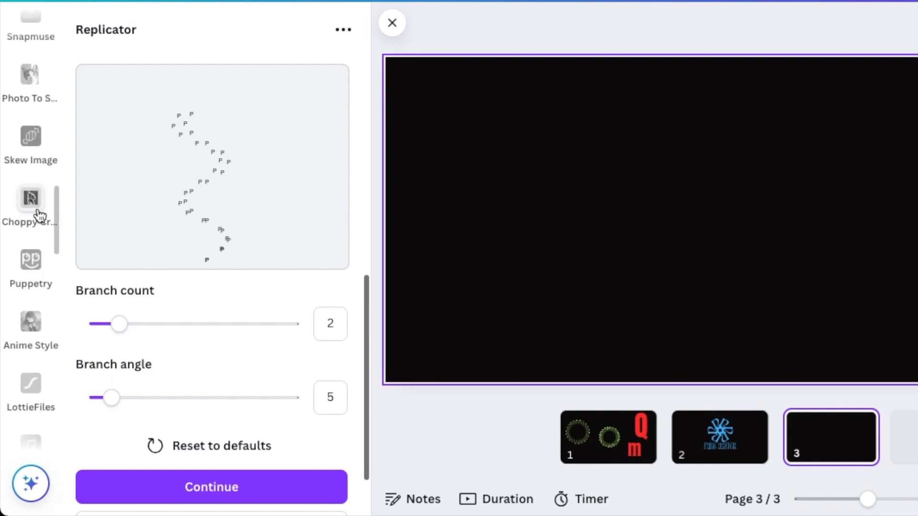
scroll(28, 140, up, 5)
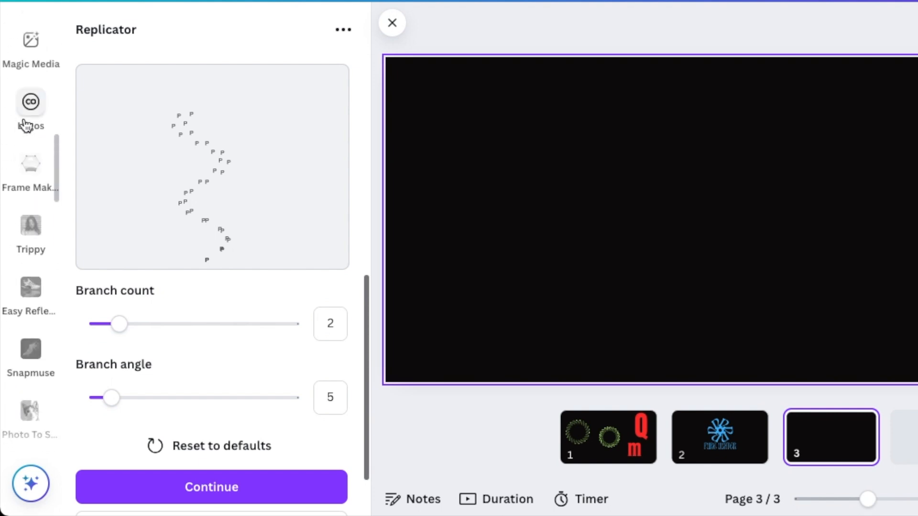
scroll(30, 194, up, 15)
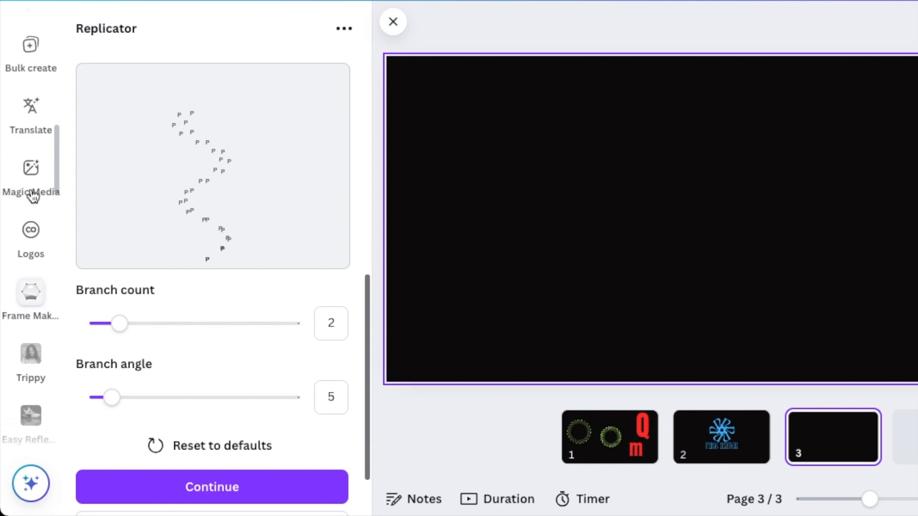
scroll(29, 143, down, 2)
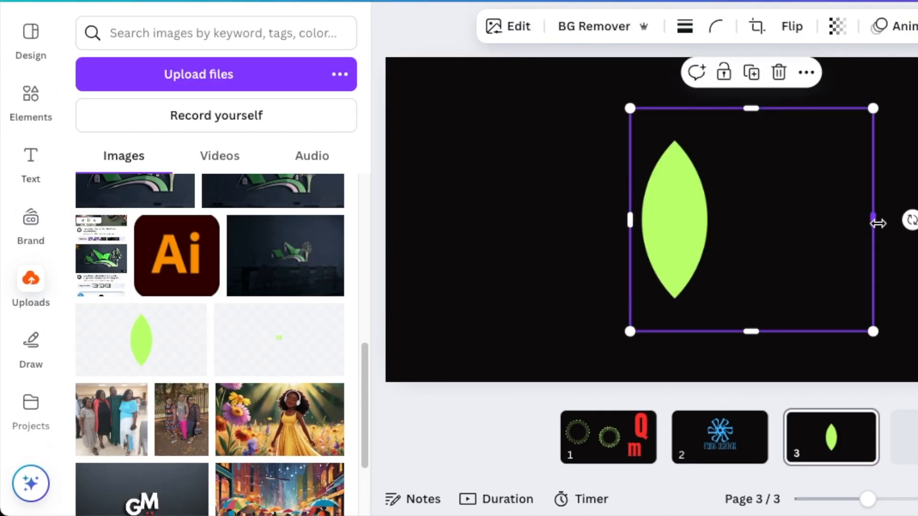
Crop away the empty space beside the green leaf and scale the image down
drag(878, 223, 722, 231)
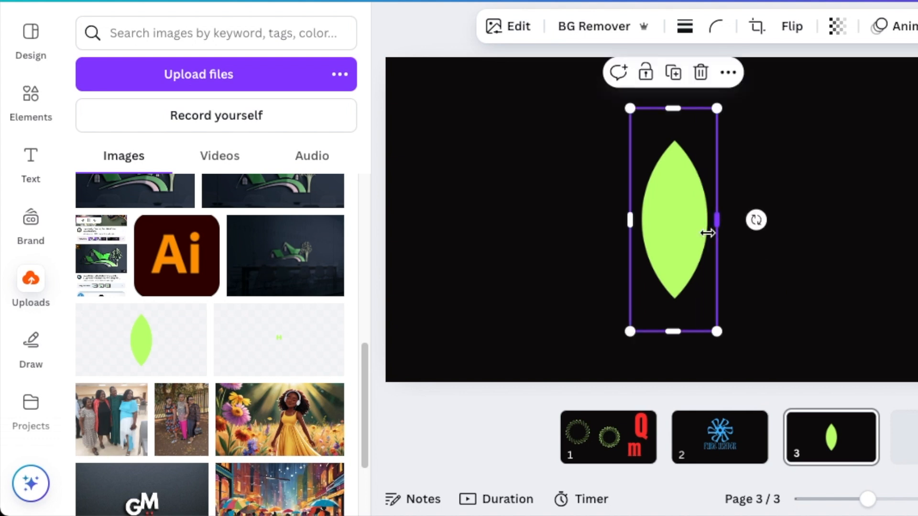
drag(715, 110, 694, 164)
click(571, 214)
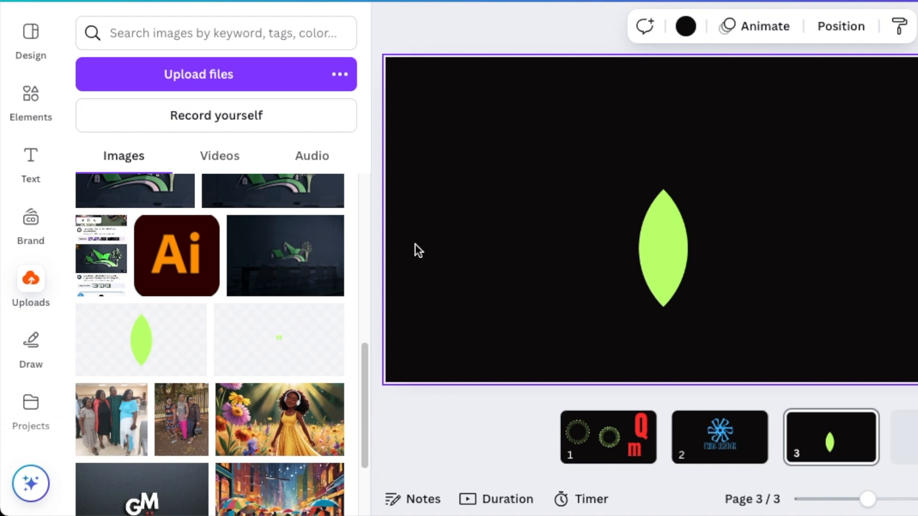
Add the uploaded picture of the girl in a yellow dress clear of the leaf and remove its background
scroll(281, 368, down, 1)
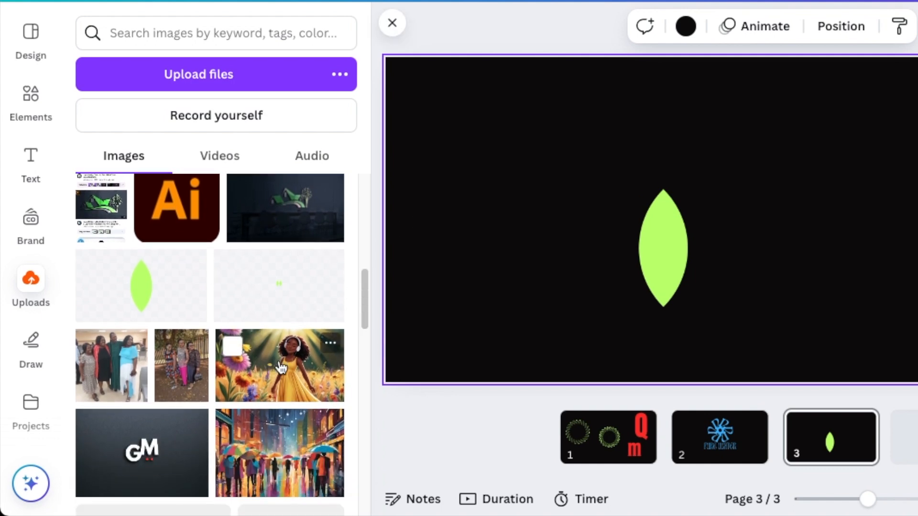
click(281, 368)
drag(645, 242, 723, 187)
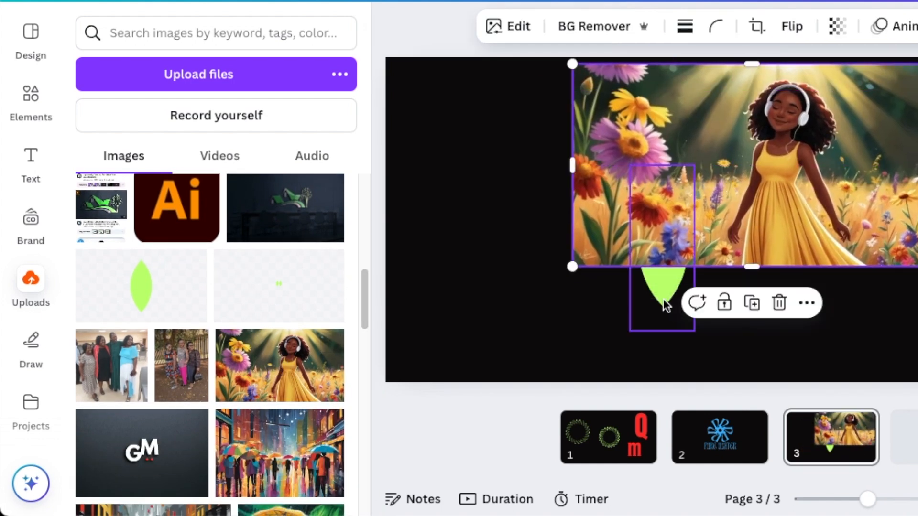
click(592, 27)
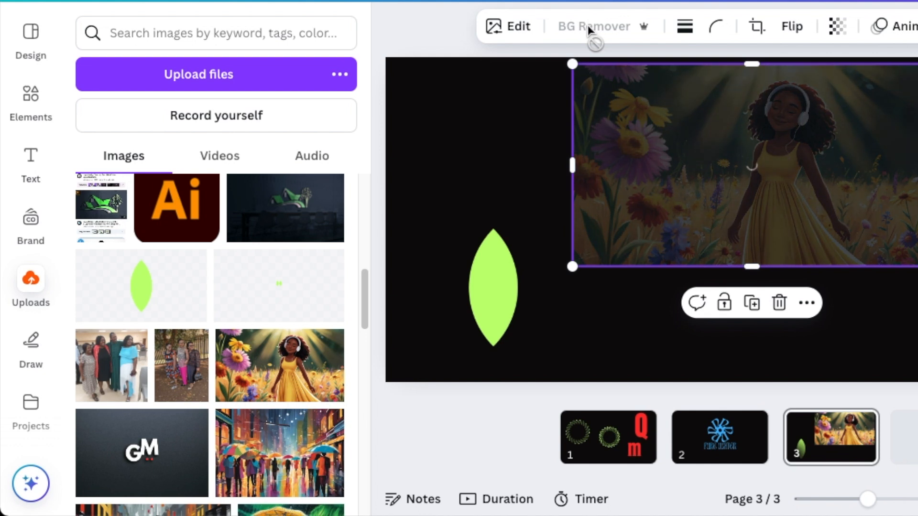
Open the Replicator app and load the cut-out girl picture into it
scroll(48, 382, down, 5)
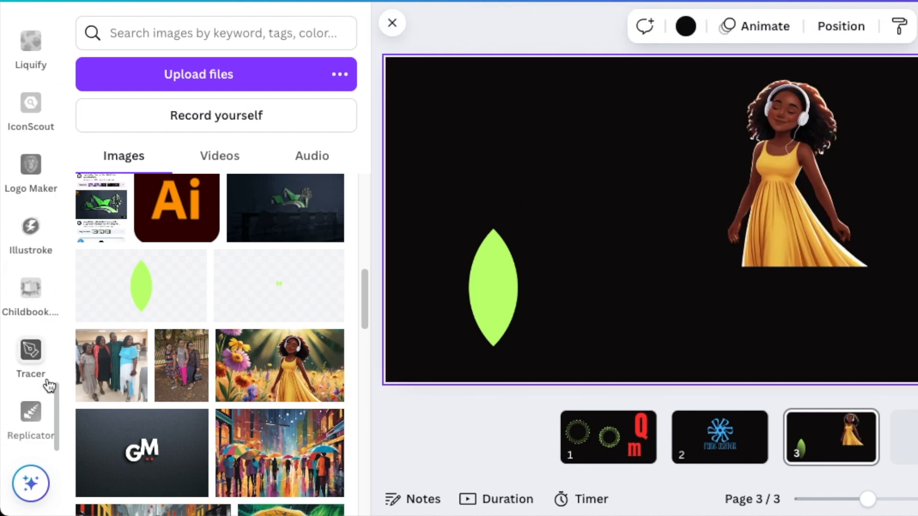
click(36, 421)
click(214, 459)
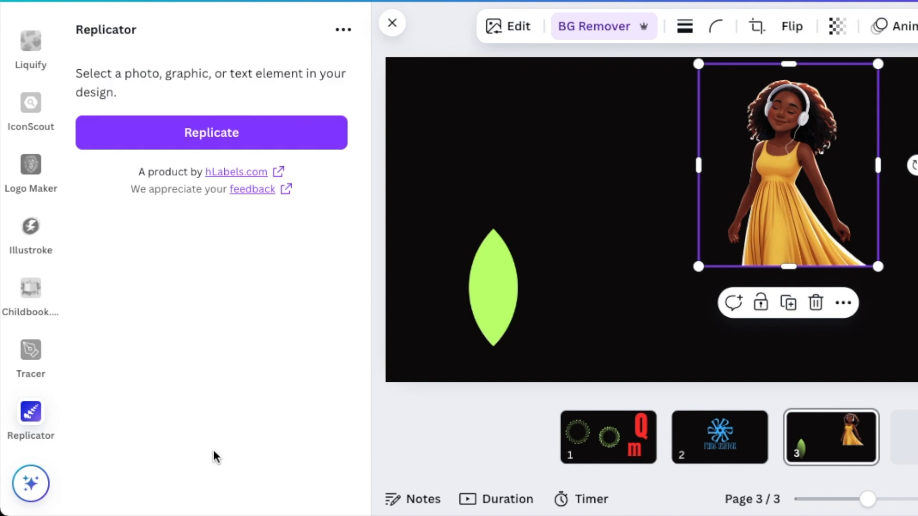
click(908, 240)
click(789, 204)
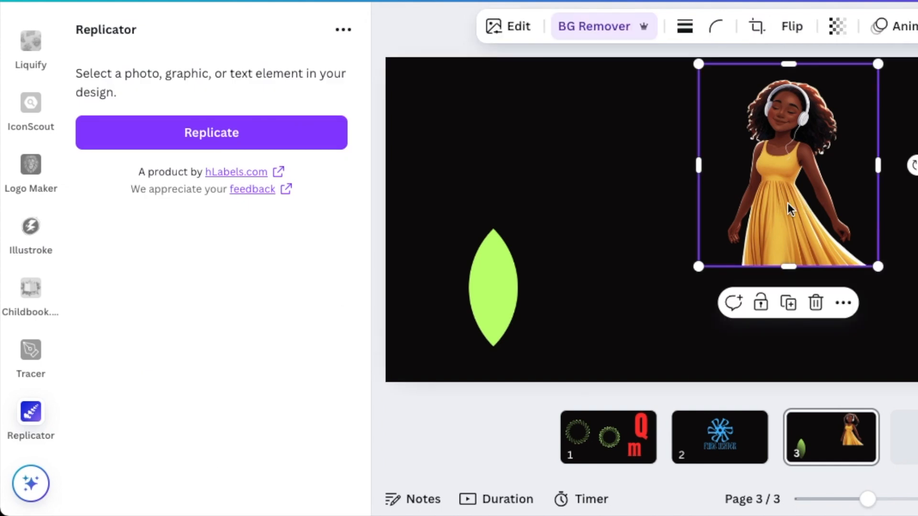
click(216, 131)
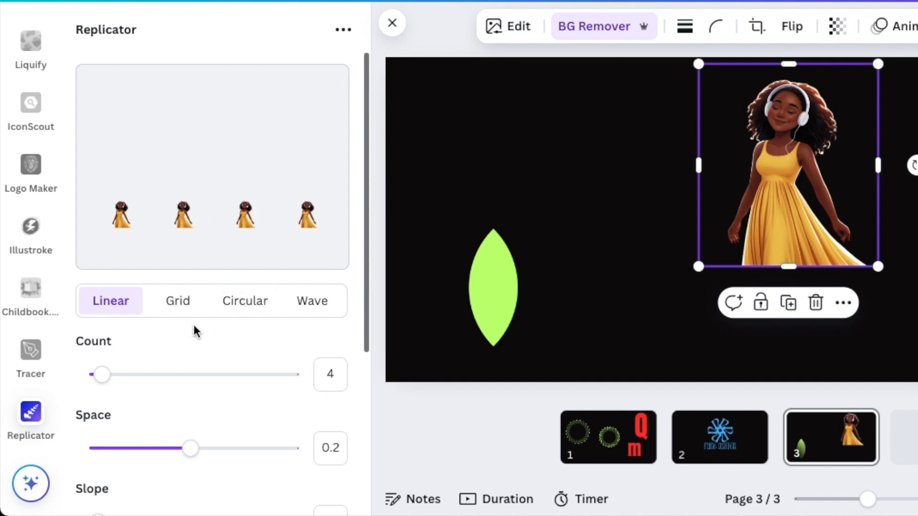
Preview the girl picture in the Grid, Circular and Wave patterns
click(178, 306)
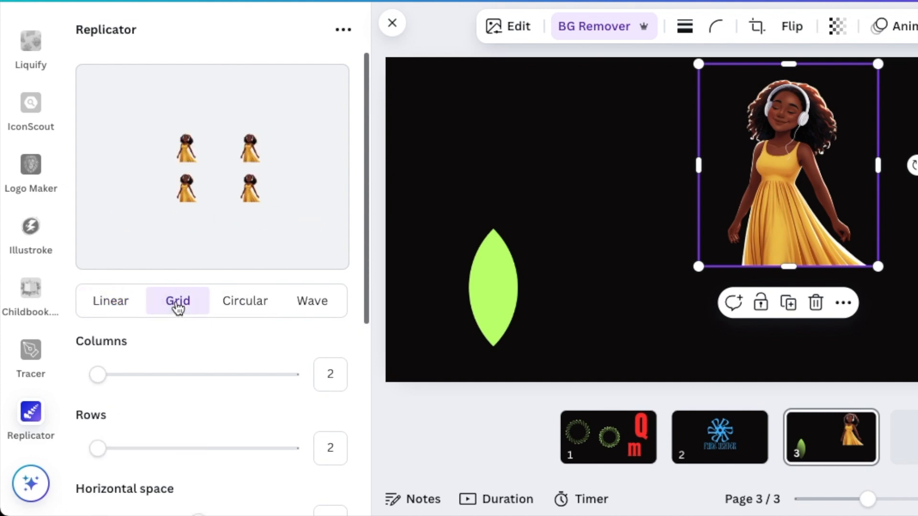
click(244, 306)
click(302, 311)
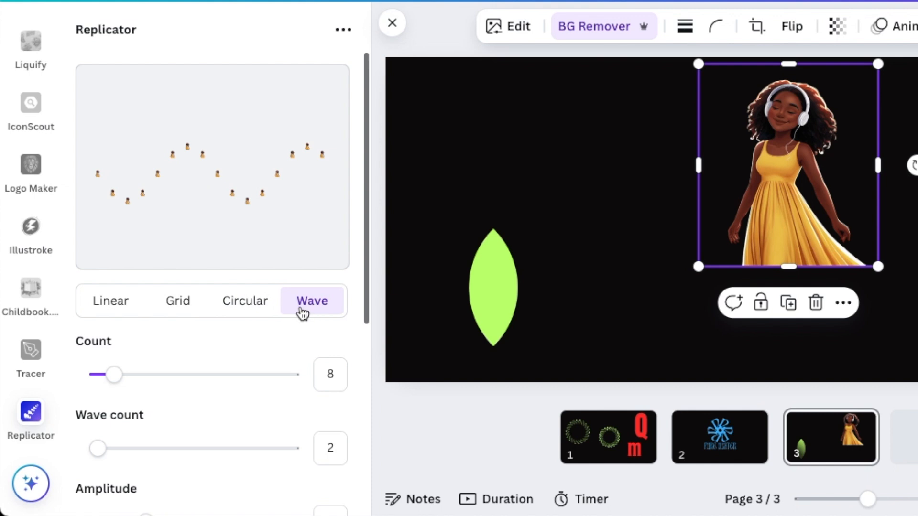
Configure a linear pattern of the girl with a count of 3, a space of -0.25 and a slope of 37
click(115, 310)
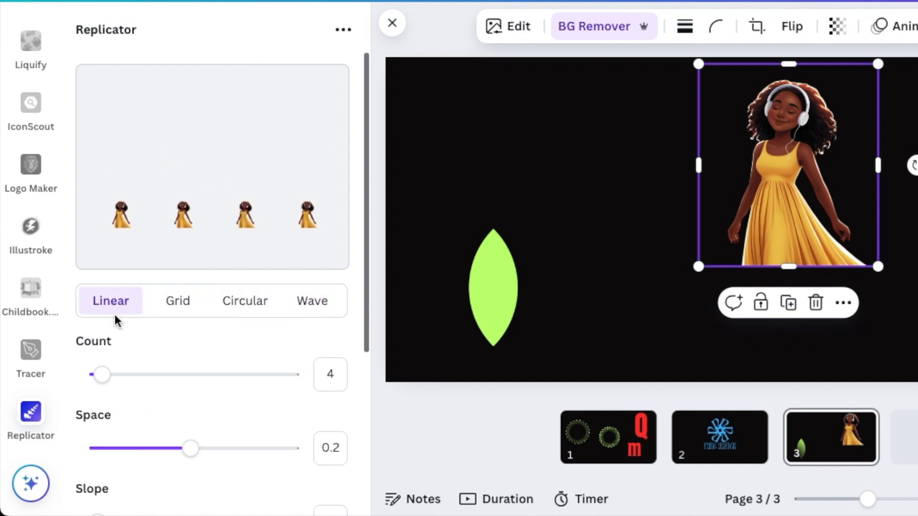
mouse_move(100, 385)
mouse_down()
mouse_move(131, 385)
mouse_move(99, 380)
mouse_up()
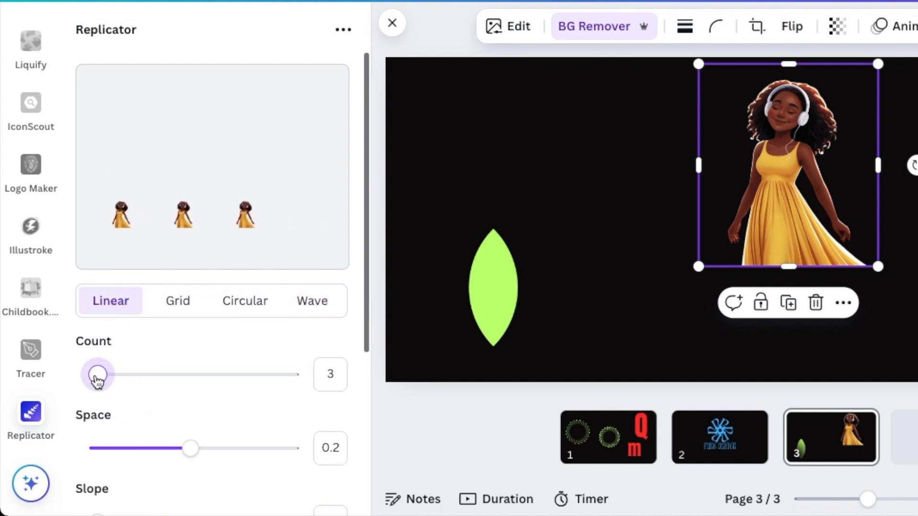
scroll(156, 412, down, 2)
drag(191, 378, 158, 392)
scroll(158, 397, down, 1)
drag(98, 404, 179, 406)
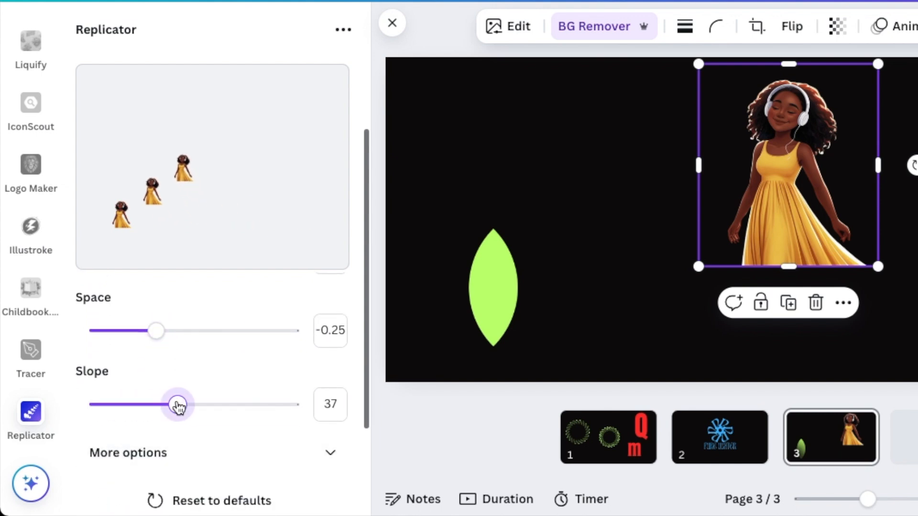
Set the linear pattern's count to 9
scroll(164, 346, up, 3)
drag(101, 376, 120, 385)
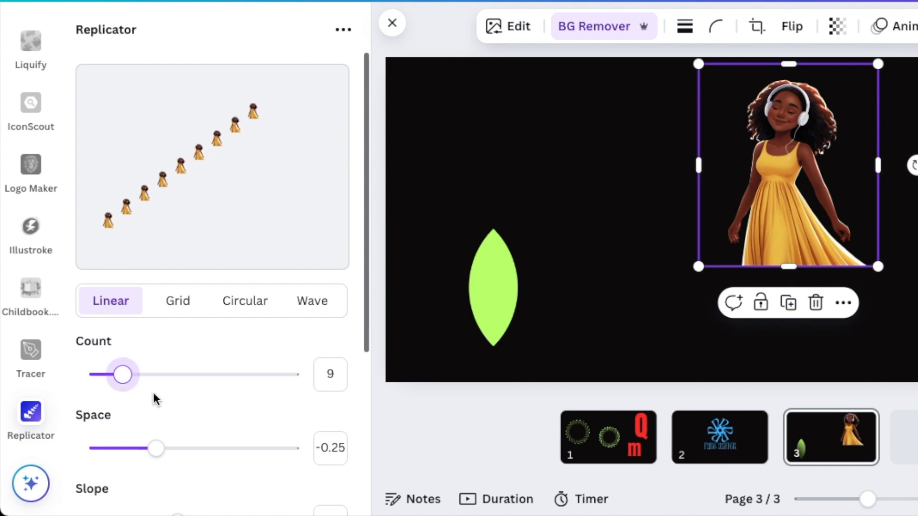
scroll(178, 410, down, 5)
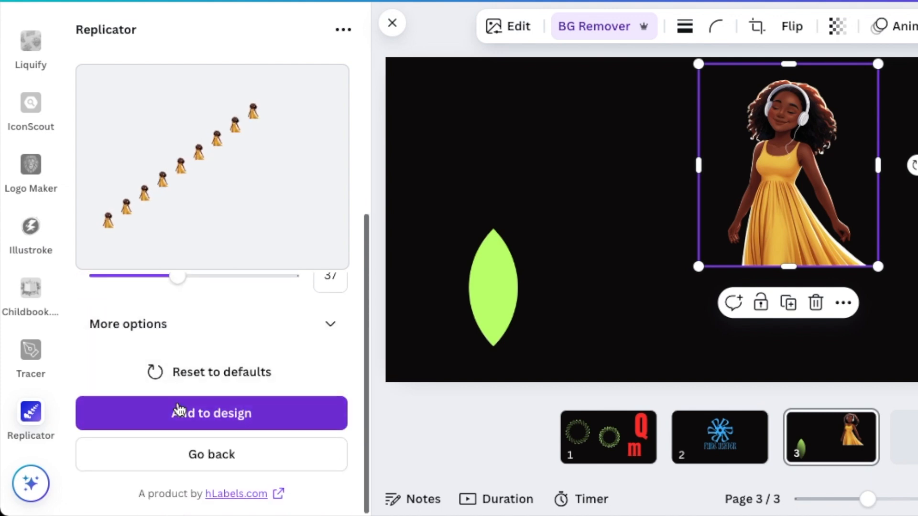
Add the diagonal row of girls to the page and arrange it around the original picture
click(207, 414)
drag(747, 220, 666, 289)
drag(704, 212, 890, 74)
drag(762, 250, 641, 210)
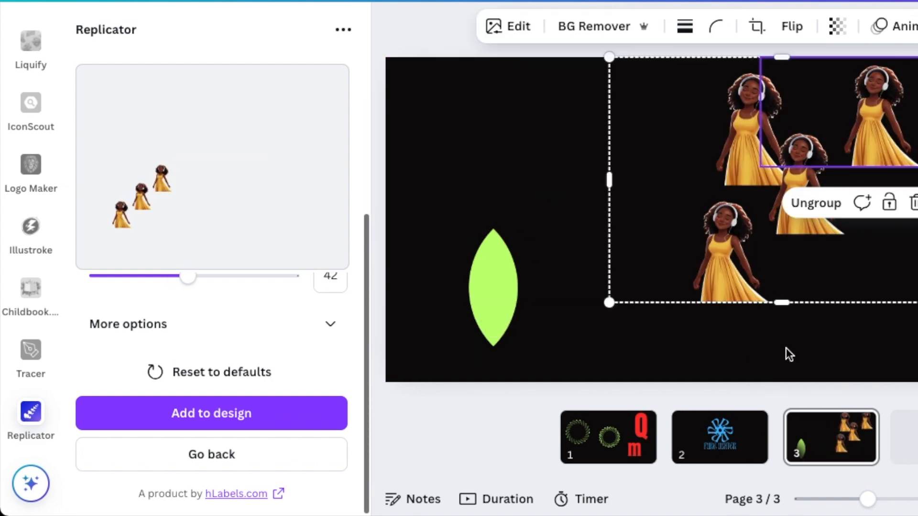
click(680, 356)
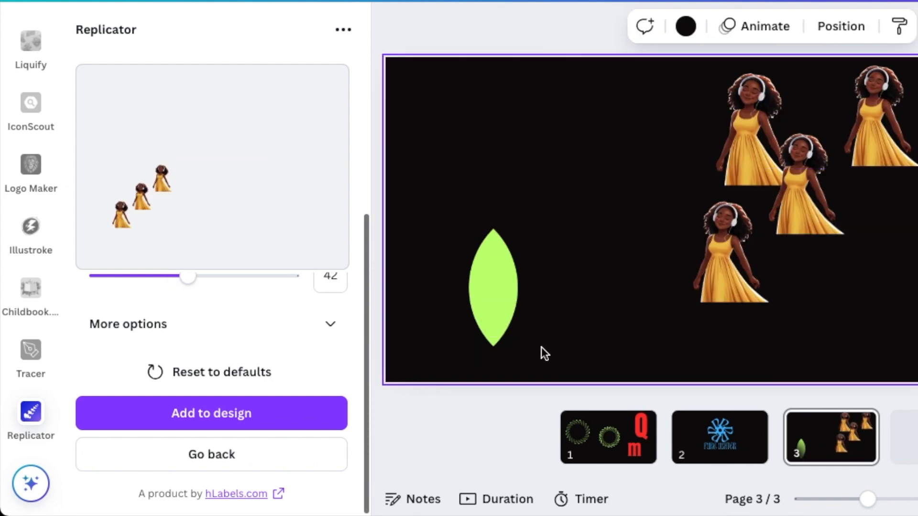
Leave the girl pattern settings and load the green leaf into Replicator
click(212, 447)
click(517, 298)
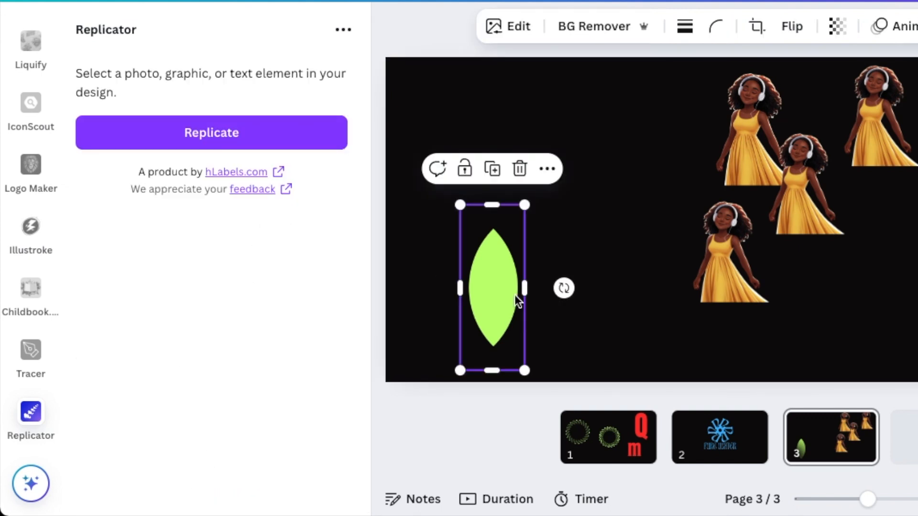
click(242, 133)
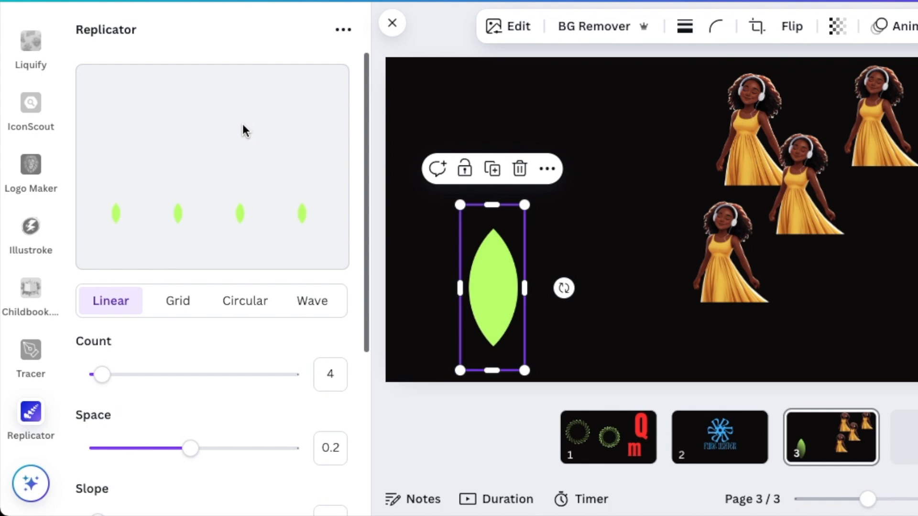
Configure a circular leaf pattern with a higher count, a ring count of 3 and a ring space of 1.2
click(235, 299)
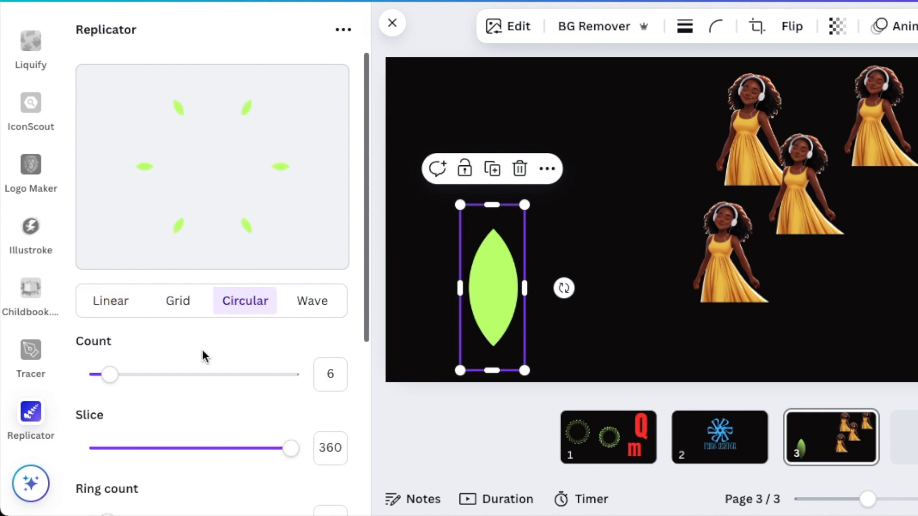
scroll(180, 380, down, 1)
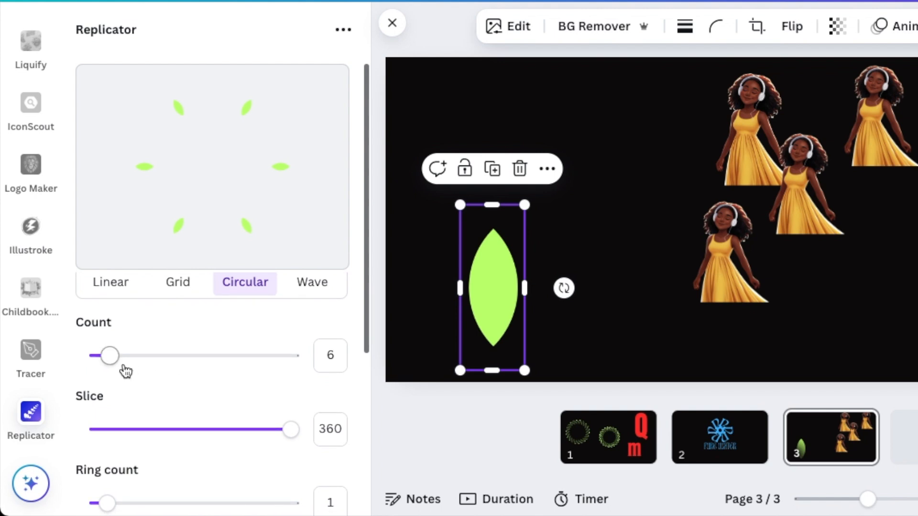
mouse_move(114, 364)
mouse_down()
mouse_move(144, 369)
mouse_move(129, 359)
mouse_up()
scroll(164, 380, down, 4)
scroll(176, 430, down, 2)
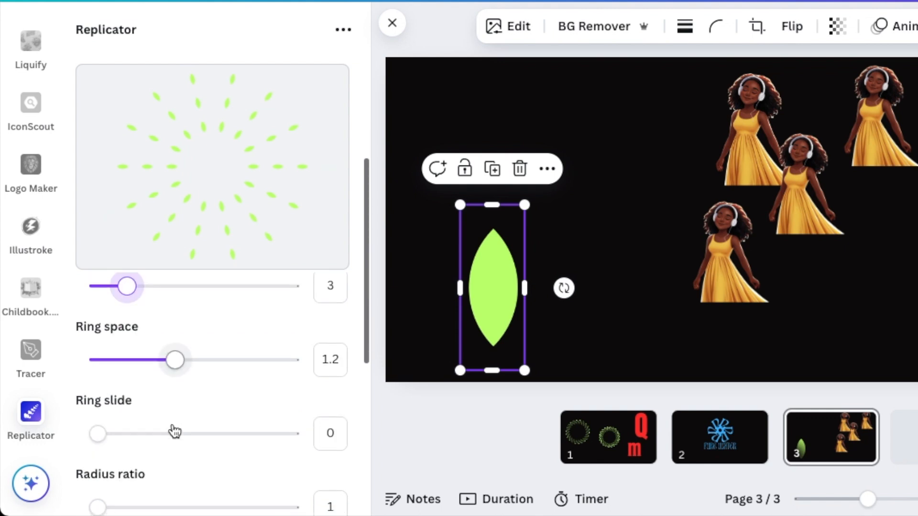
Refine the circular leaf pattern with a ring slide of 11, more leaves per ring and a slight leaf rotation
drag(101, 407, 137, 417)
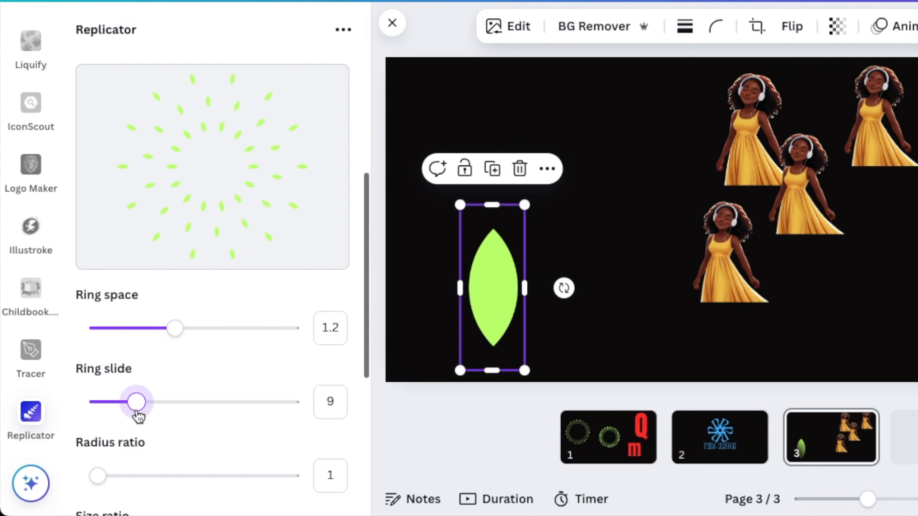
scroll(138, 383, up, 5)
drag(144, 362, 210, 379)
scroll(186, 390, down, 5)
drag(97, 414, 122, 419)
scroll(156, 393, up, 7)
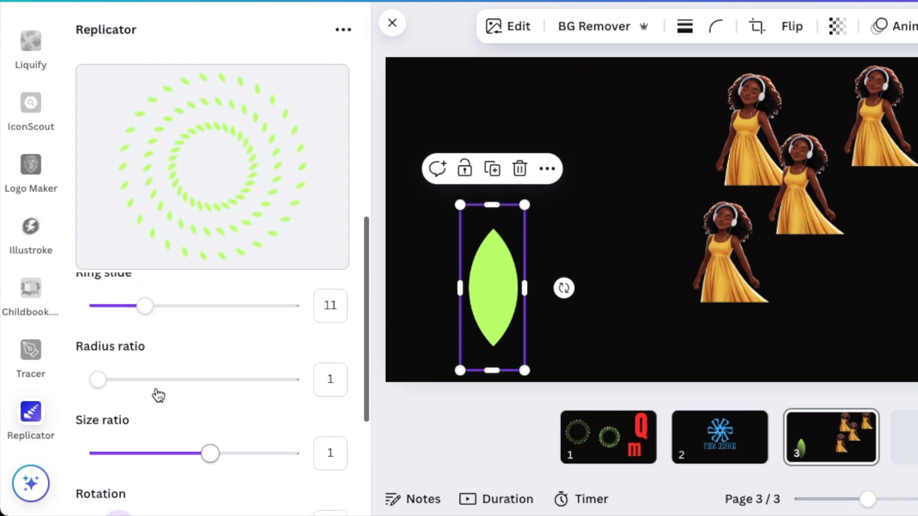
Increase the leaf count of the circular pattern and try the grid layout
scroll(179, 362, up, 3)
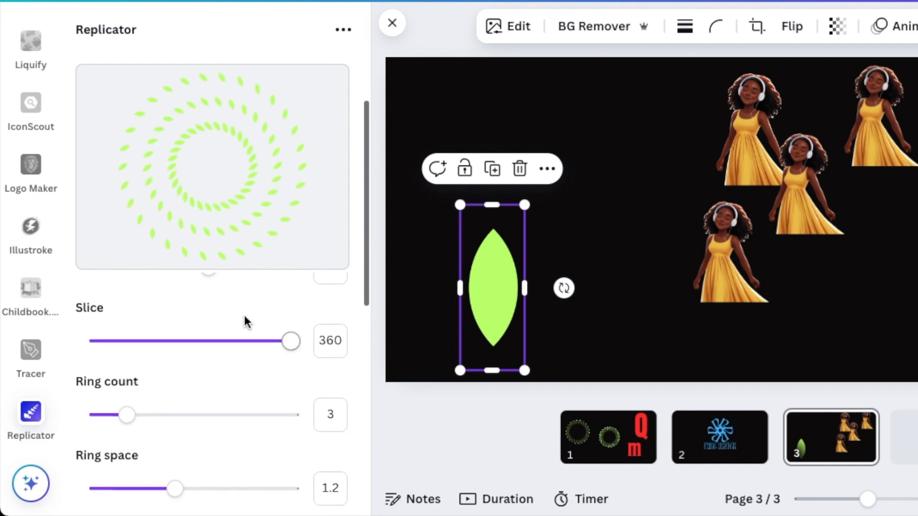
drag(209, 308, 259, 313)
scroll(137, 389, down, 6)
scroll(191, 383, up, 8)
click(178, 301)
Rebuild the leaf pattern as a circular one with more leaves, several rings and a slight twist, and add it to the page
click(245, 301)
drag(127, 322, 197, 323)
drag(107, 367, 138, 366)
scroll(144, 407, down, 5)
drag(98, 452, 111, 454)
scroll(143, 431, down, 3)
click(229, 414)
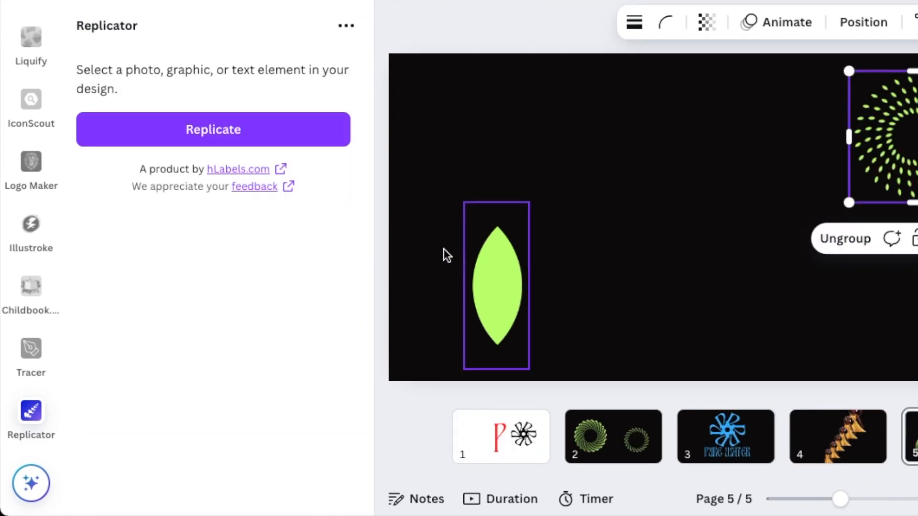
Duplicate the original green leaf and place the copy beside it
click(433, 232)
click(470, 301)
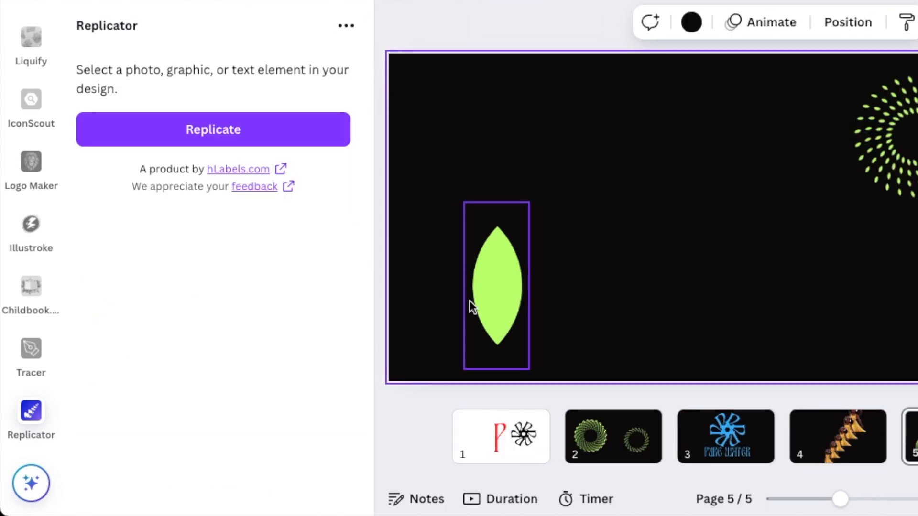
click(496, 166)
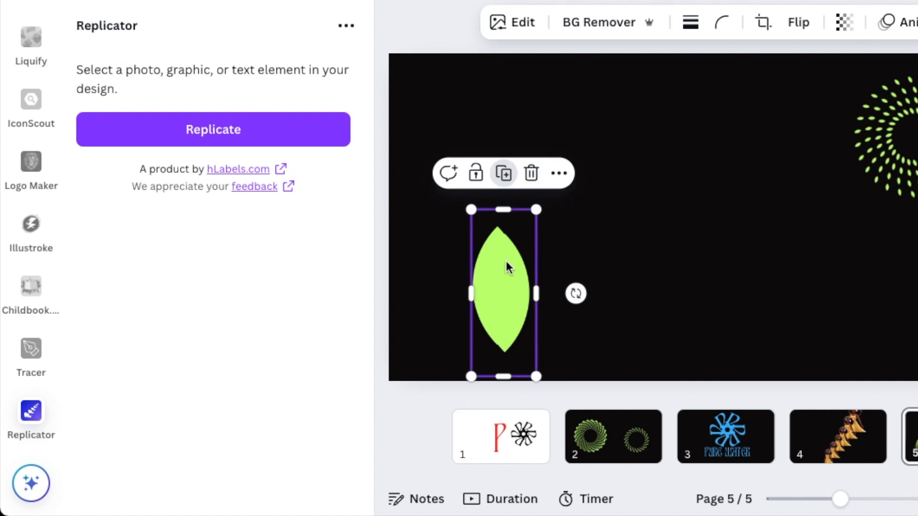
drag(506, 304, 579, 296)
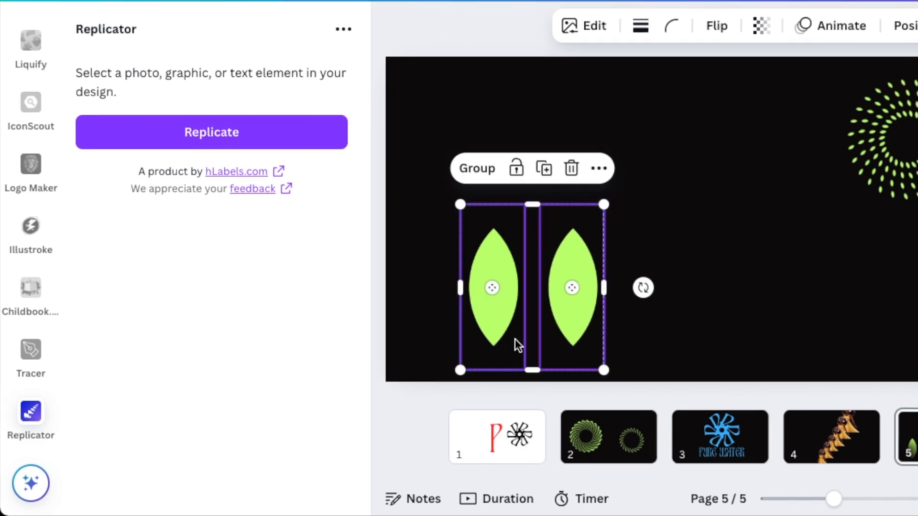
Load both green leaves together into Replicator and arrange them in a circular pattern with a higher count
click(247, 145)
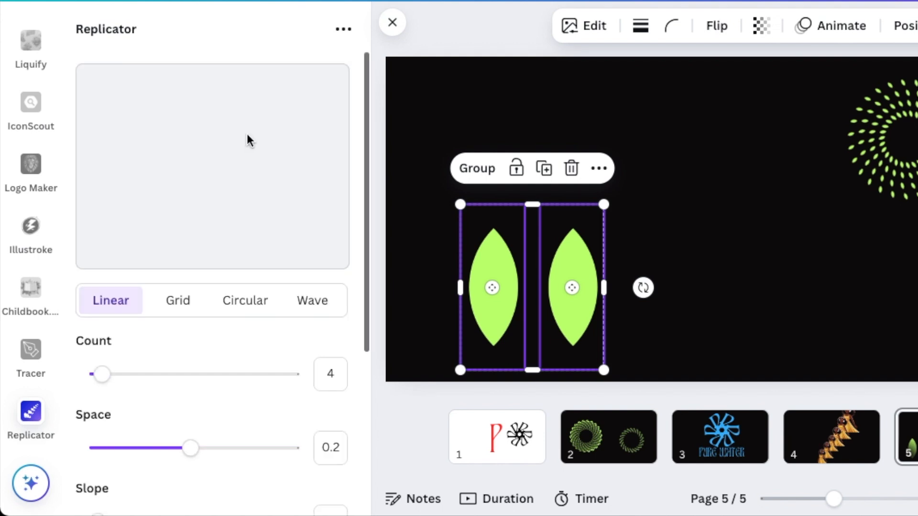
drag(101, 374, 127, 376)
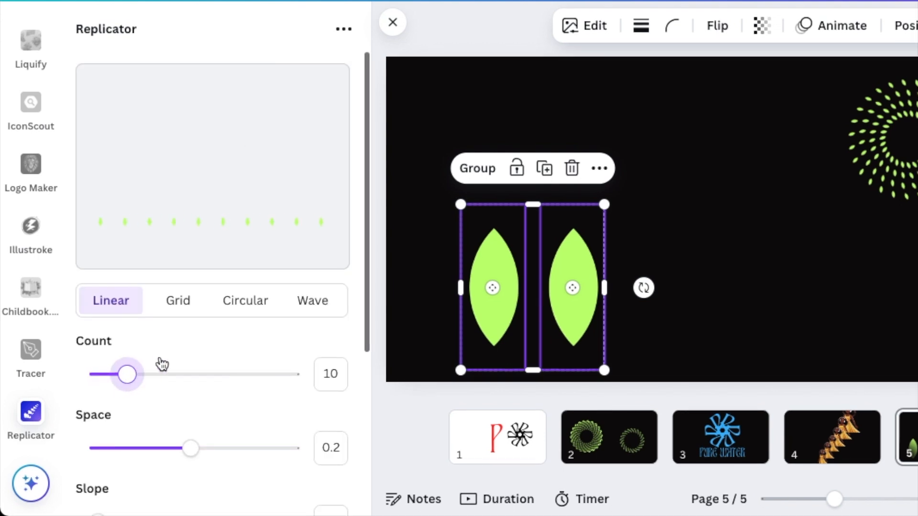
click(240, 302)
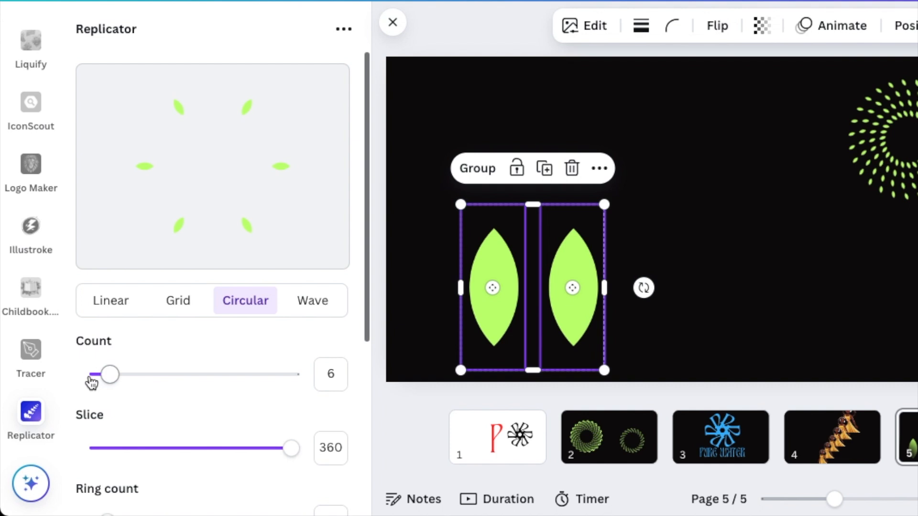
drag(111, 385, 178, 376)
Give the two-leaf circular pattern four rings and a count of 44
scroll(158, 404, down, 3)
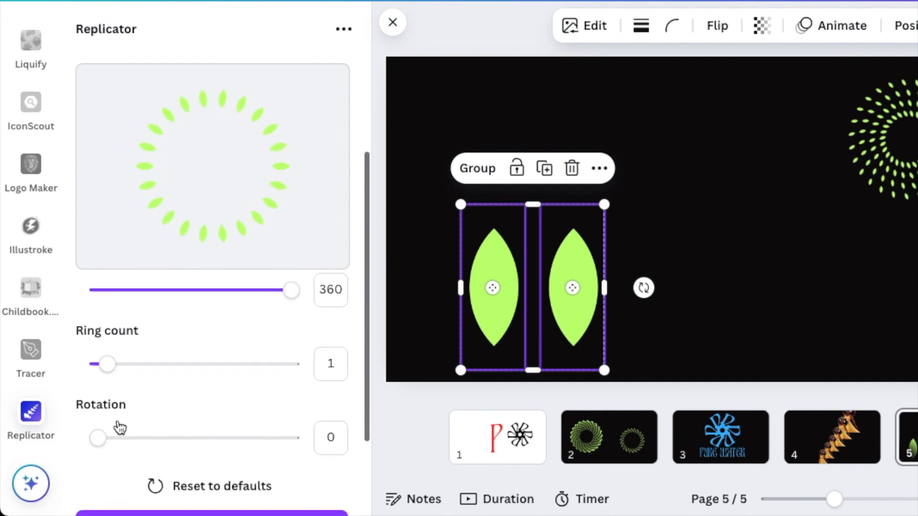
mouse_move(111, 358)
mouse_down()
mouse_move(135, 357)
mouse_move(116, 362)
mouse_up()
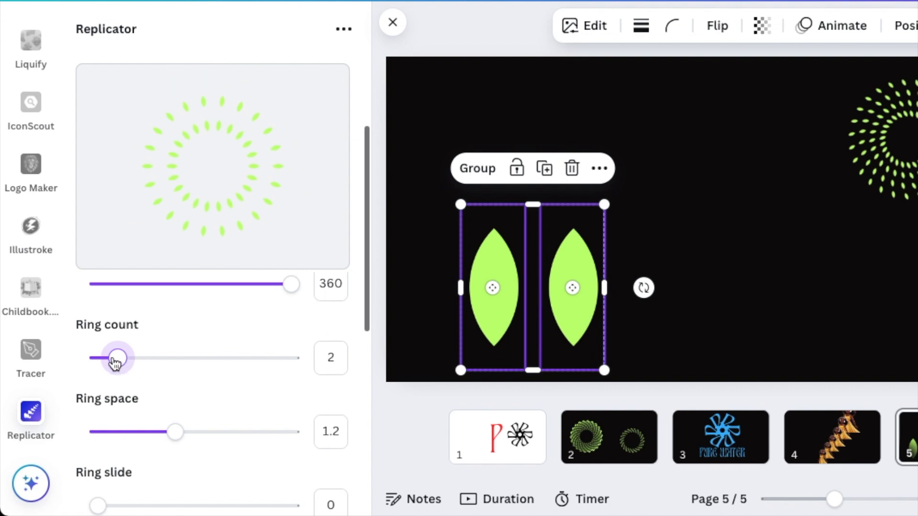
drag(161, 443, 115, 433)
drag(119, 359, 269, 385)
scroll(142, 368, up, 3)
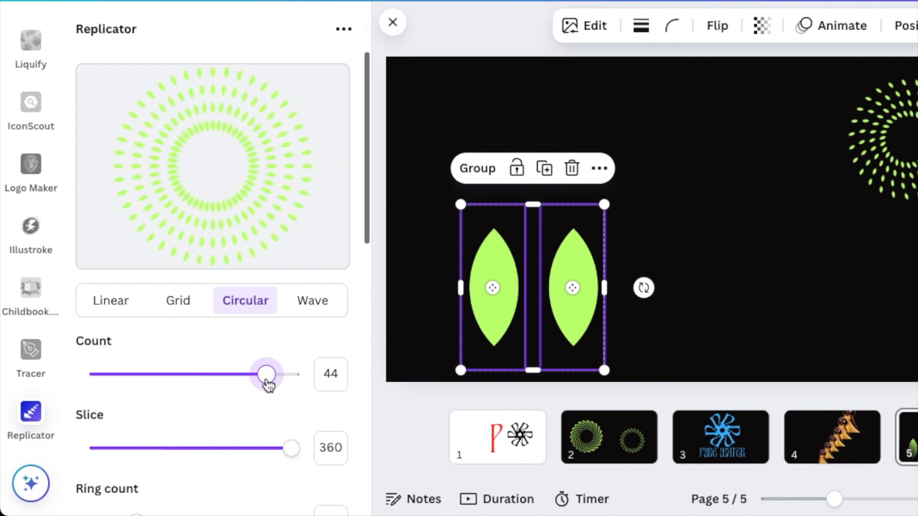
Set the leaf rotation of the two-leaf circular pattern to 40
scroll(242, 414, down, 7)
scroll(116, 428, down, 3)
drag(98, 436, 120, 437)
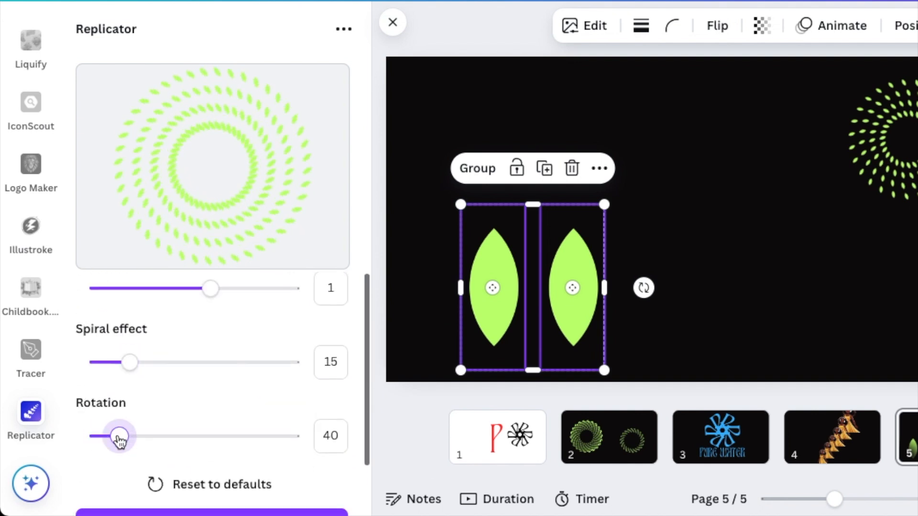
scroll(242, 400, up, 10)
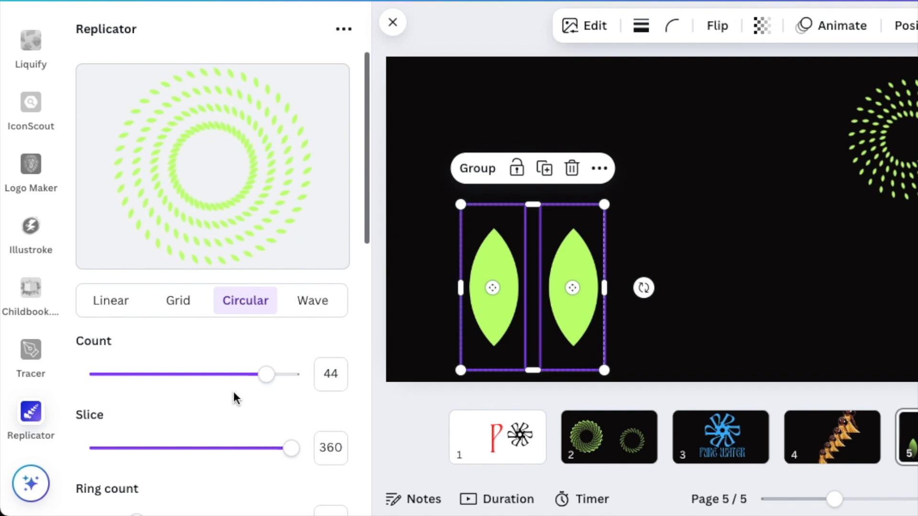